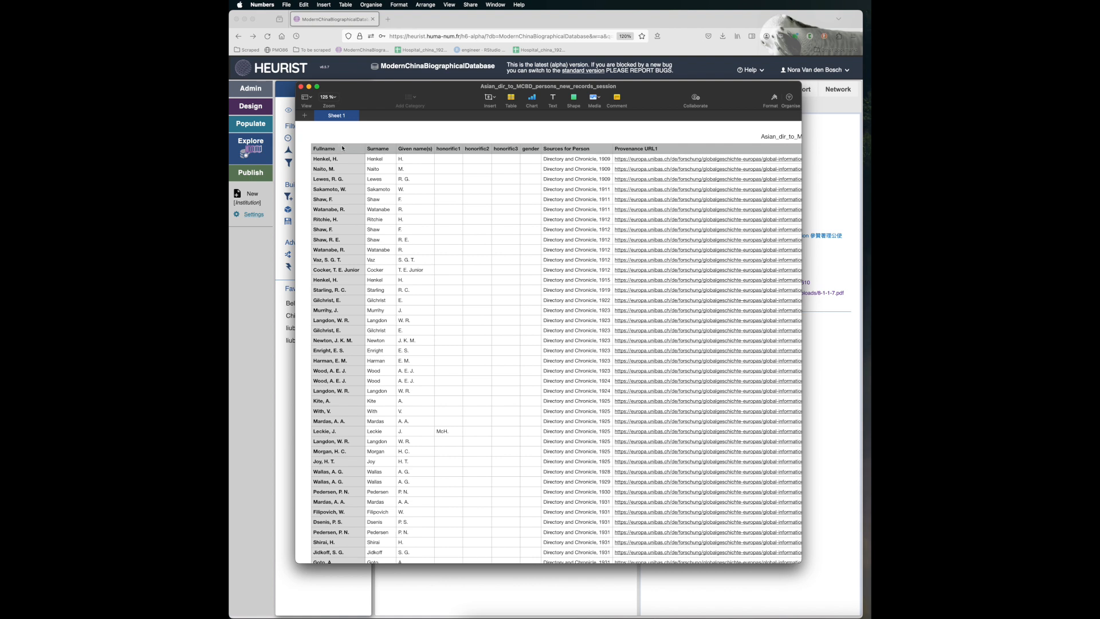
# - Review the spreadsheet's header columns from Fullname and the honorifics through Sources for Person, both Provenance URLs and Comment_person, then minimize its window
pyautogui.moveTo(344, 150); pyautogui.dragTo(516, 151)
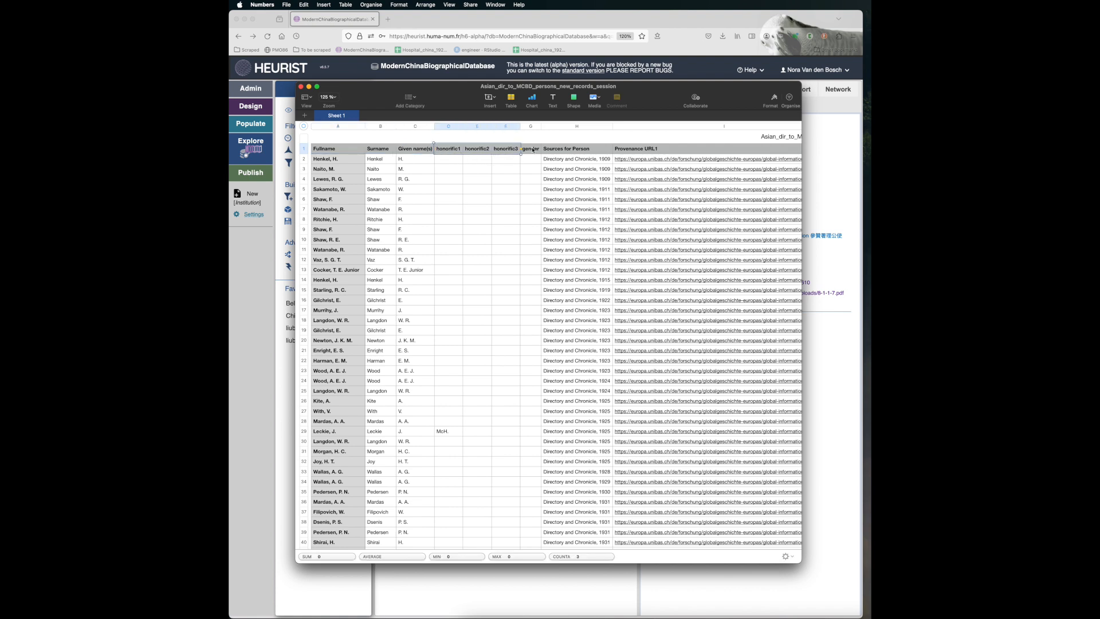
pyautogui.click(562, 150)
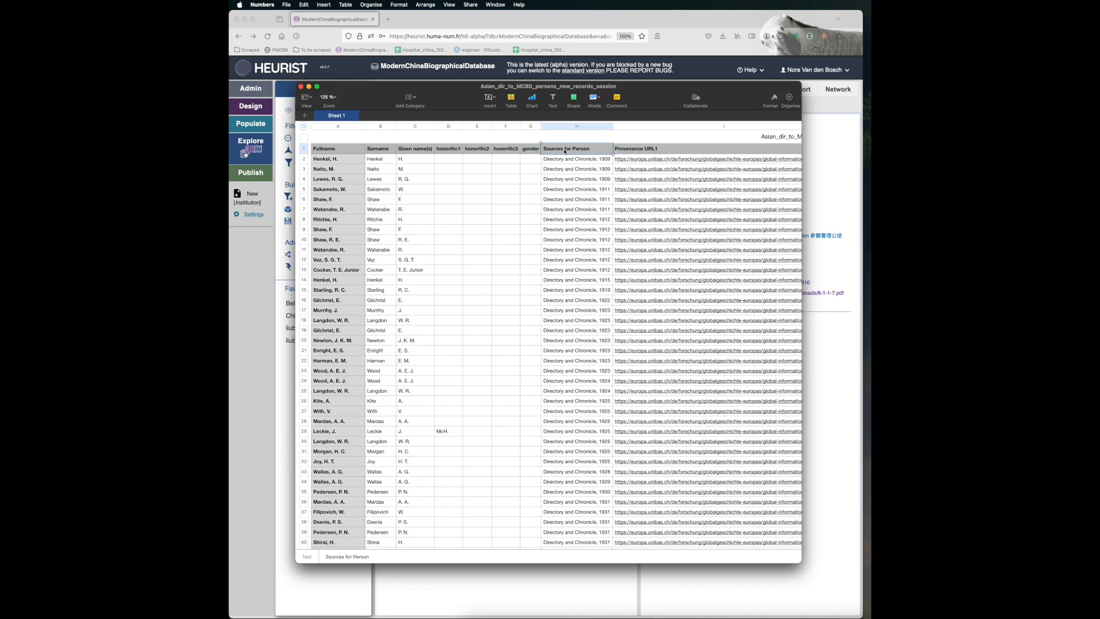
pyautogui.hscroll(5, 565, 151)
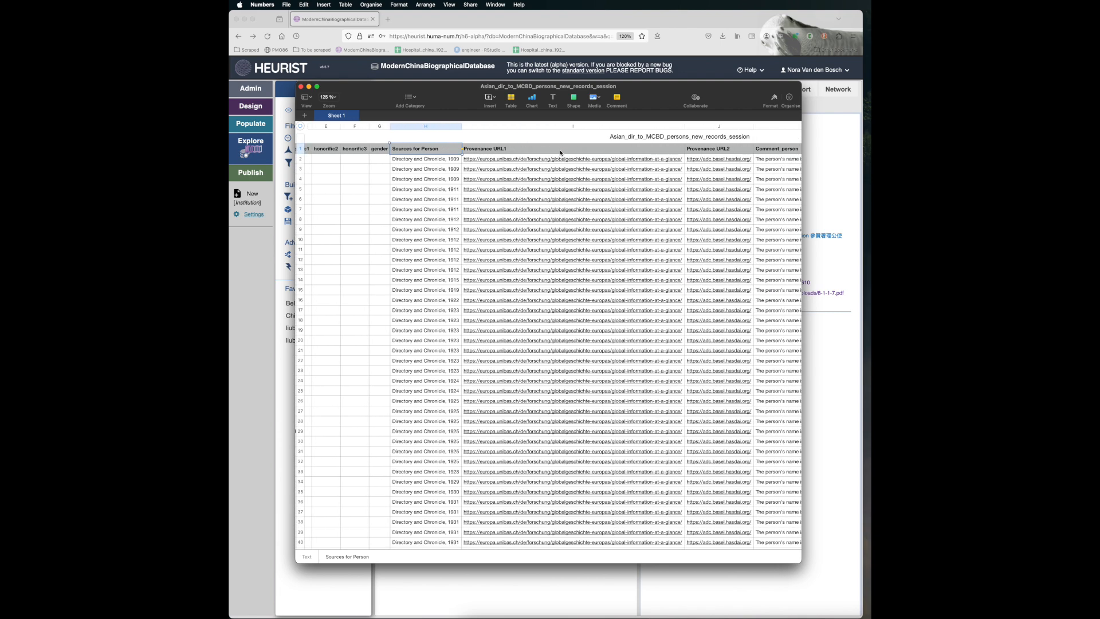
pyautogui.click(560, 149)
pyautogui.click(691, 149)
pyautogui.scroll(1, 690, 151)
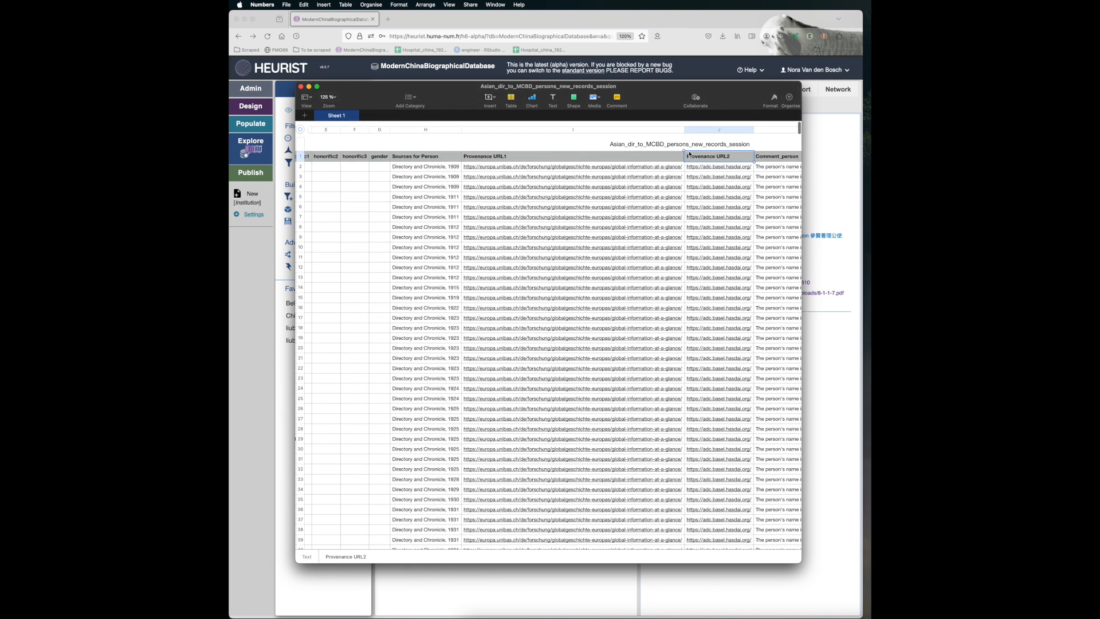
pyautogui.hscroll(3, 688, 155)
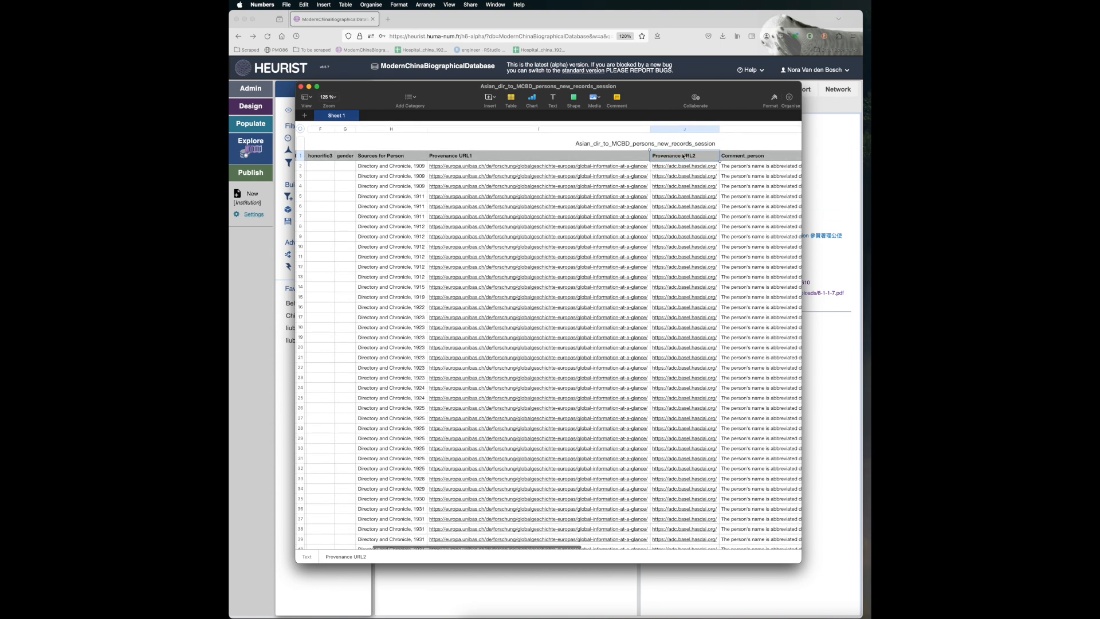
pyautogui.hscroll(3, 685, 157)
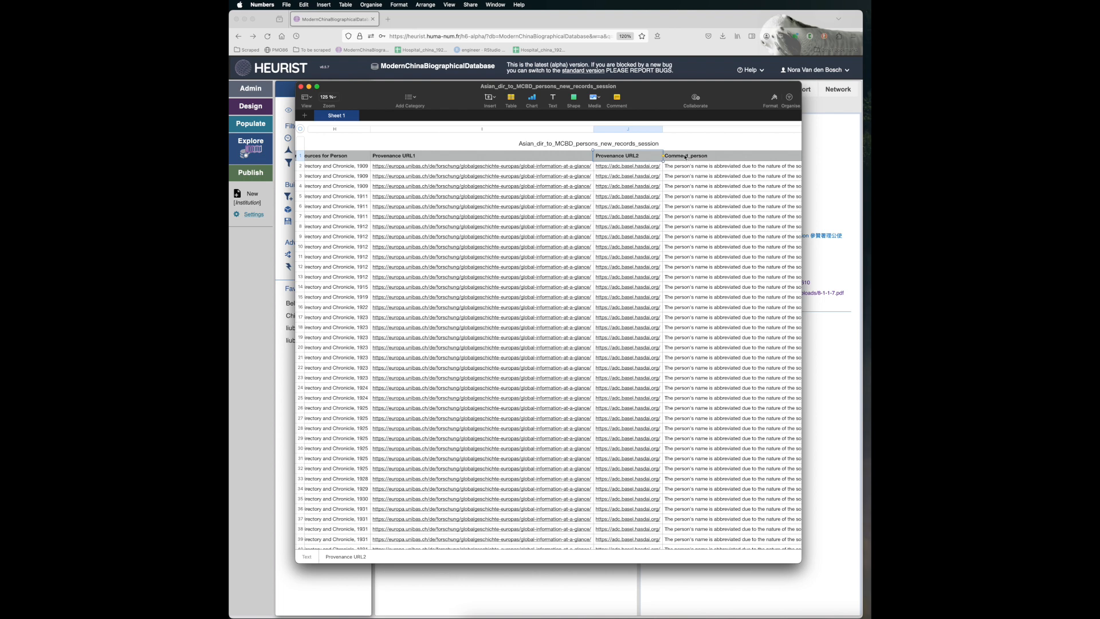
pyautogui.click(685, 156)
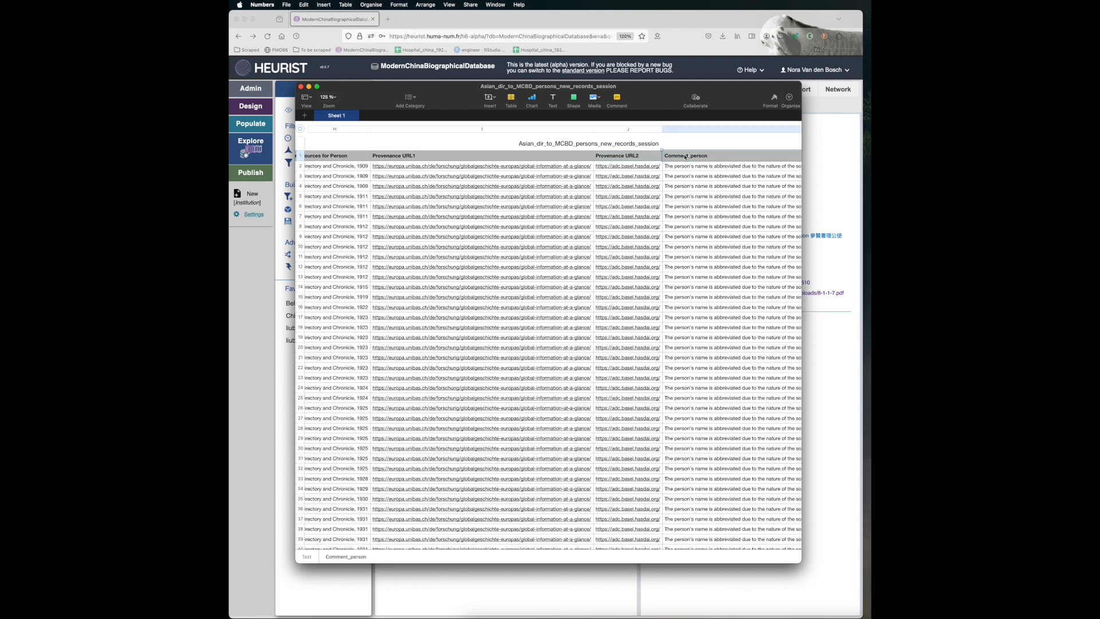
pyautogui.hscroll(-15, 685, 157)
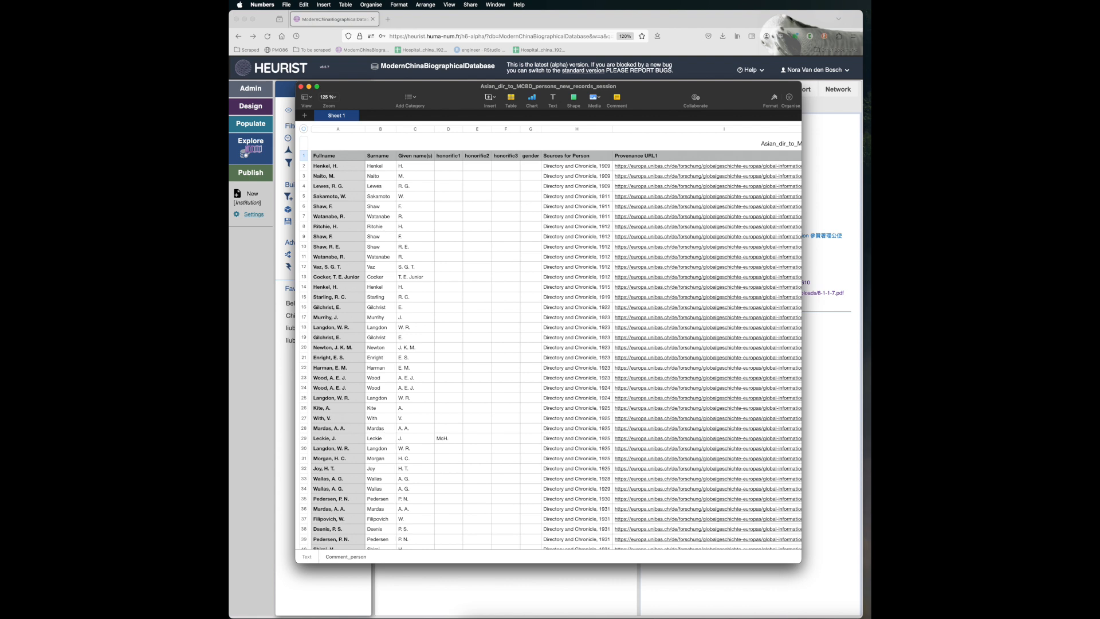
pyautogui.click(309, 87)
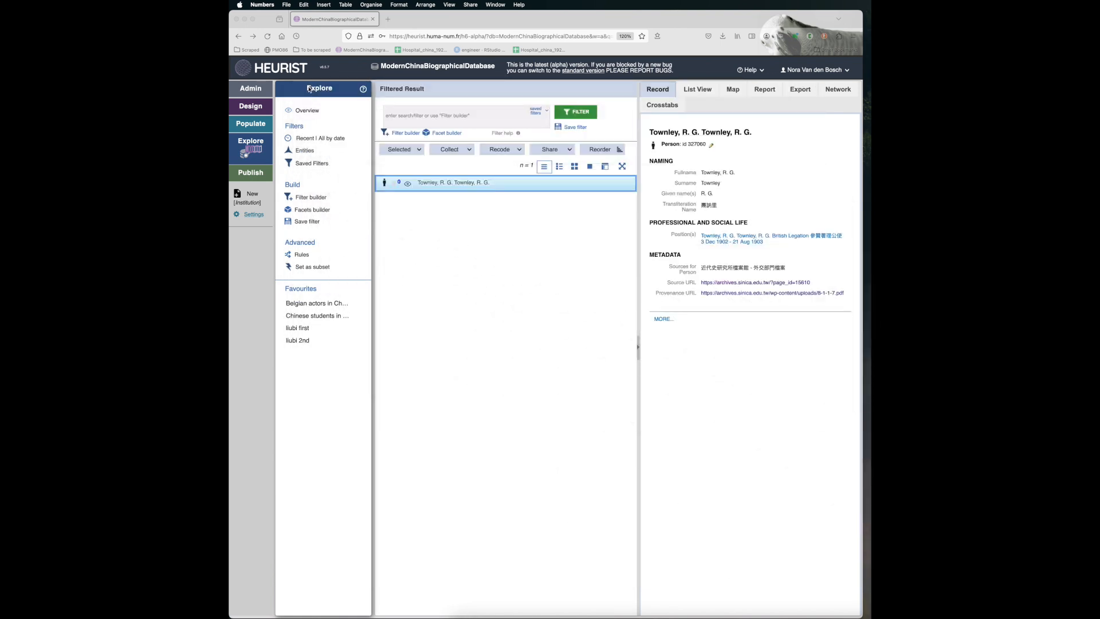
# - Start a delimited text/CSV record import in Heurist and upload the downloaded Asian_dir_to_MCBD_persons_new_records_session file
pyautogui.click(254, 125)
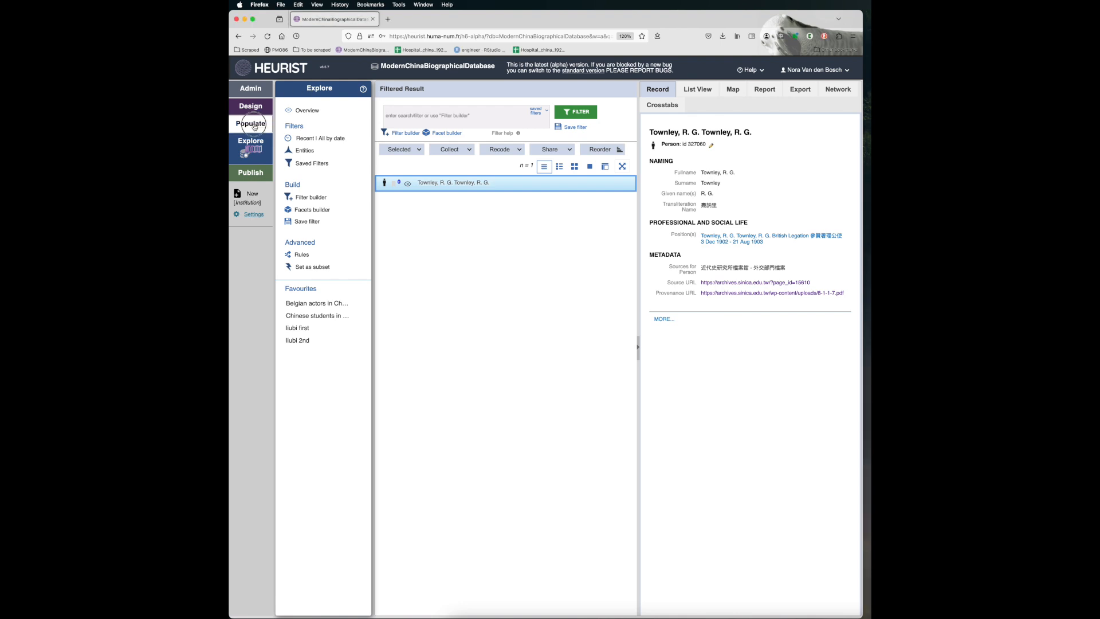
pyautogui.click(720, 38)
pyautogui.moveTo(638, 131); pyautogui.dragTo(513, 297)
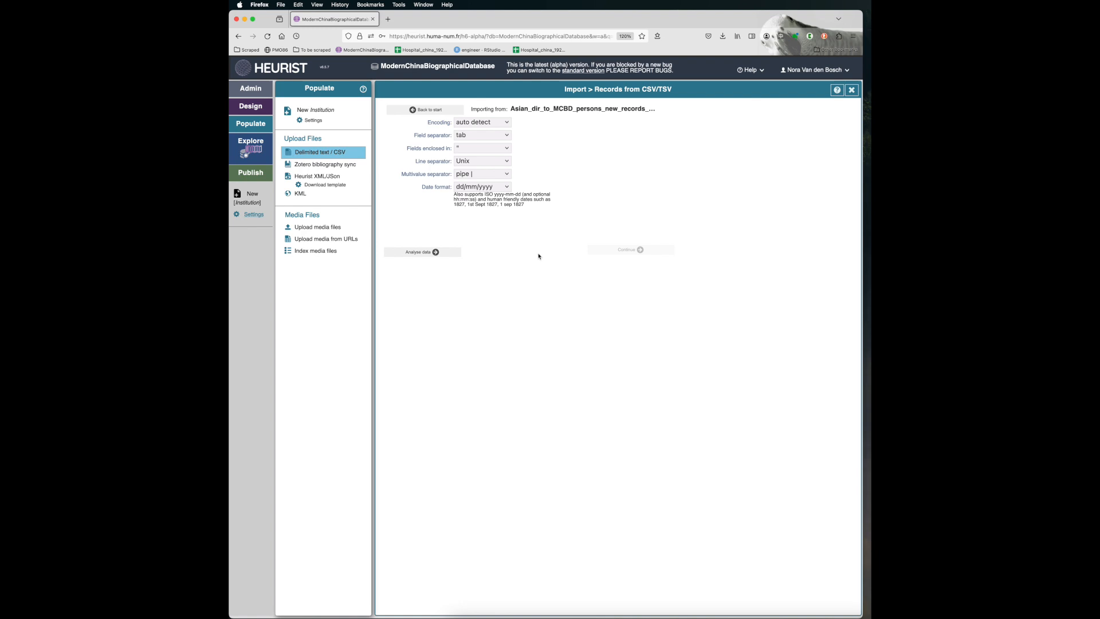
# - Set the field separator to comma, analyse the uploaded data and review the parsed rows
pyautogui.click(505, 137)
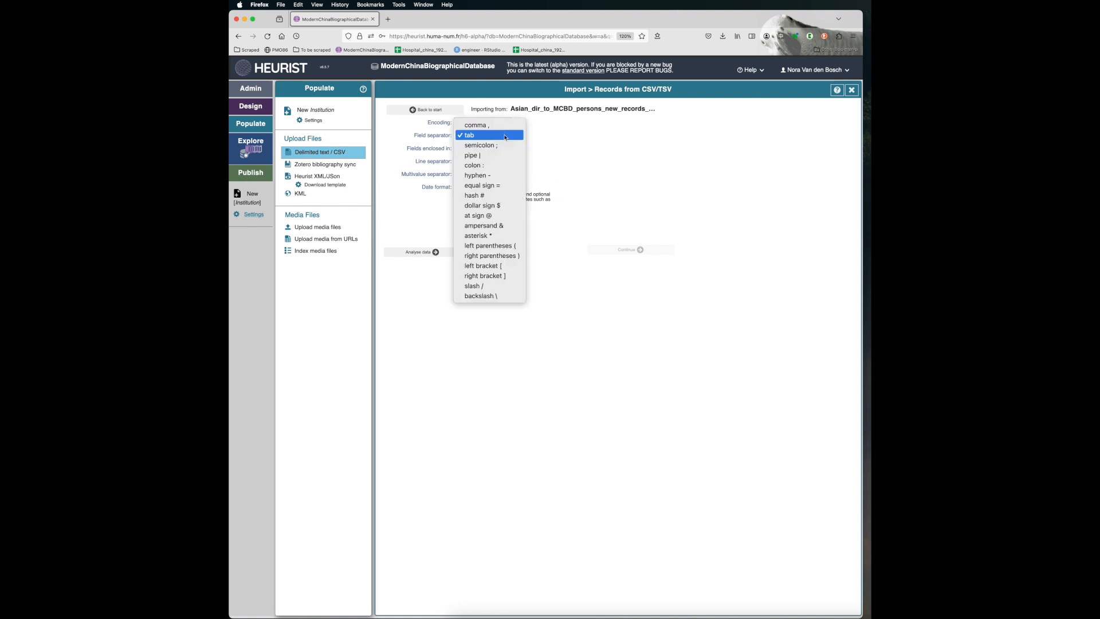
pyautogui.click(507, 126)
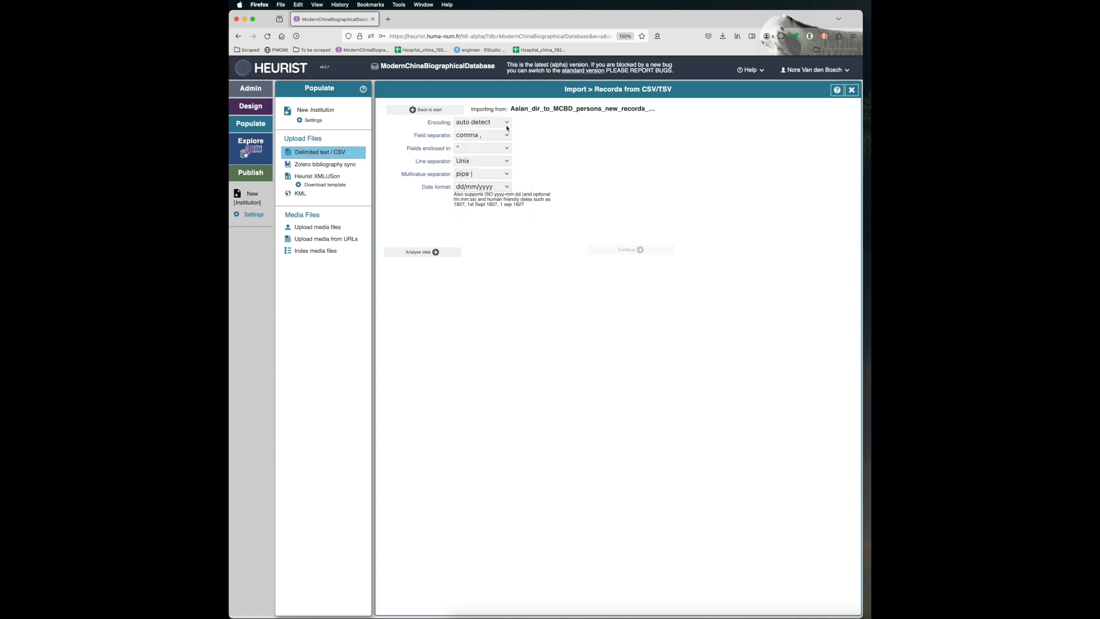
pyautogui.click(425, 252)
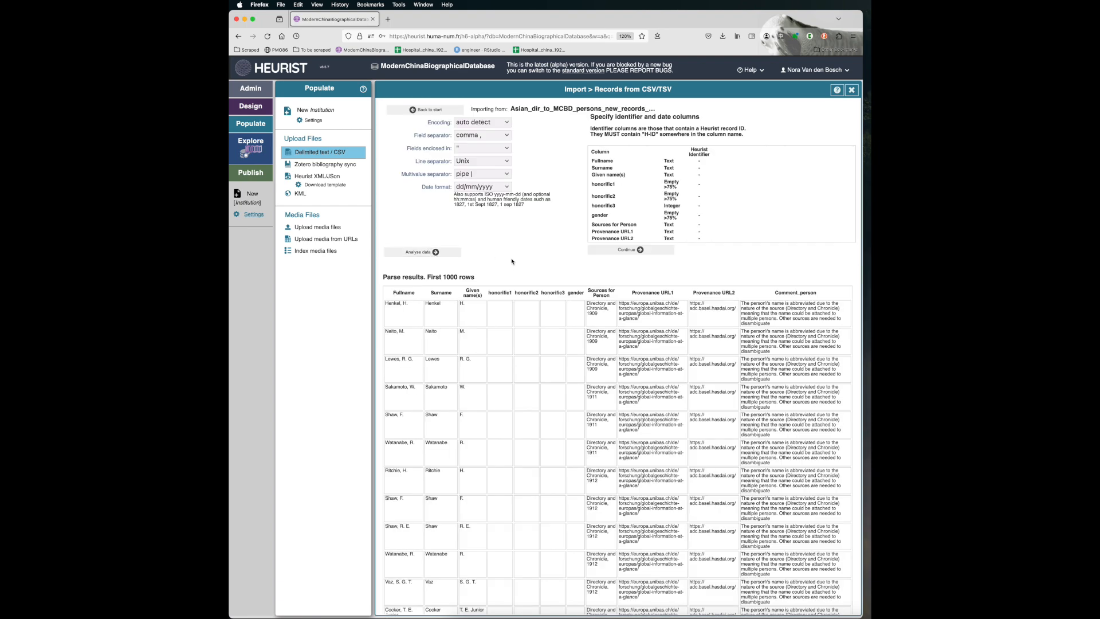
pyautogui.scroll(-5, 512, 302)
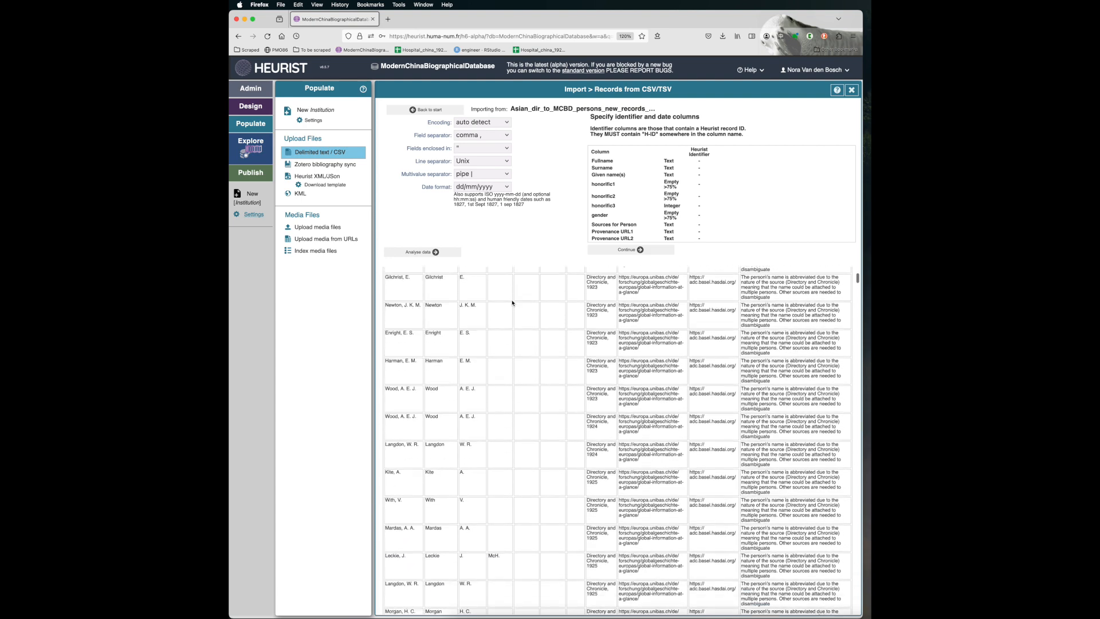
pyautogui.scroll(6, 512, 303)
pyautogui.scroll(-1, 512, 302)
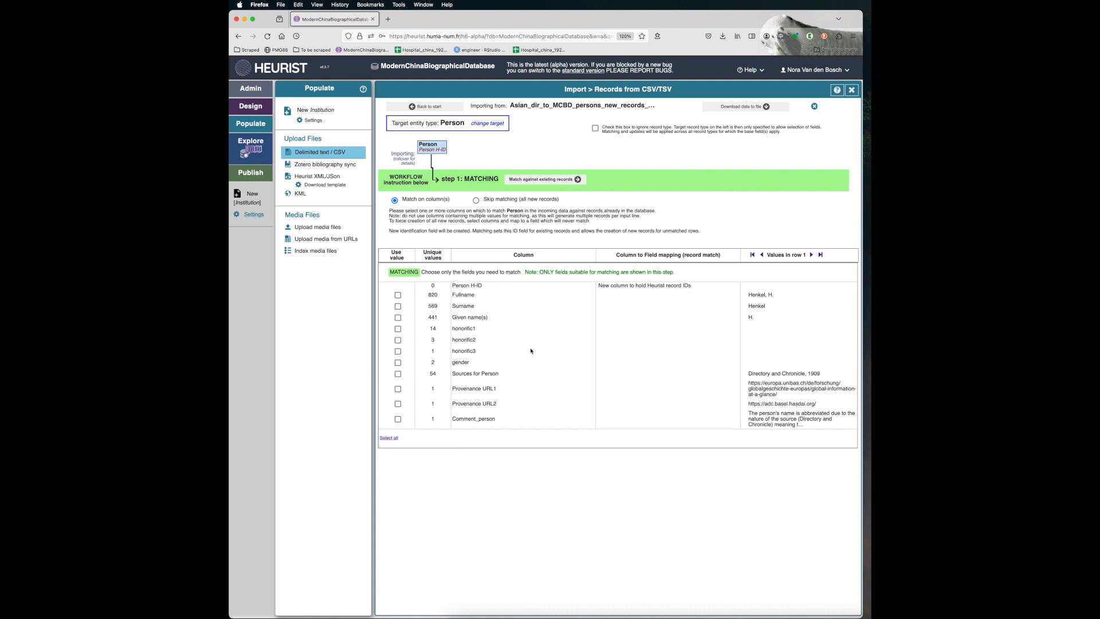
# - Match the incoming Person rows against existing records on Fullname and gender, and resolve the ambiguous matches by applying the preselected choice
pyautogui.click(397, 295)
pyautogui.click(398, 363)
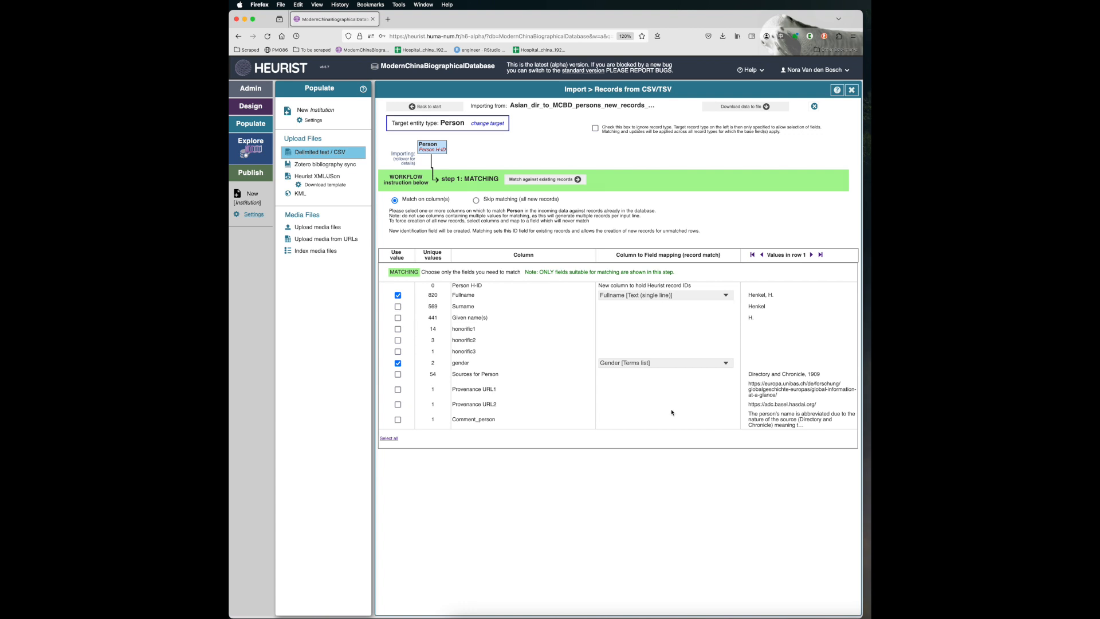
pyautogui.click(567, 179)
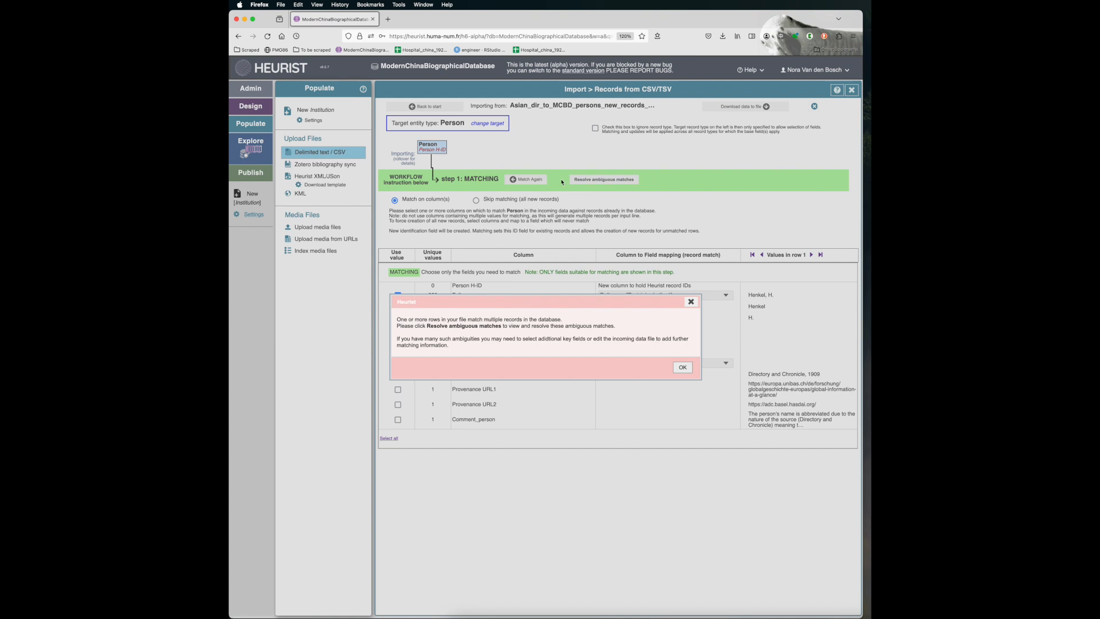
pyautogui.click(682, 368)
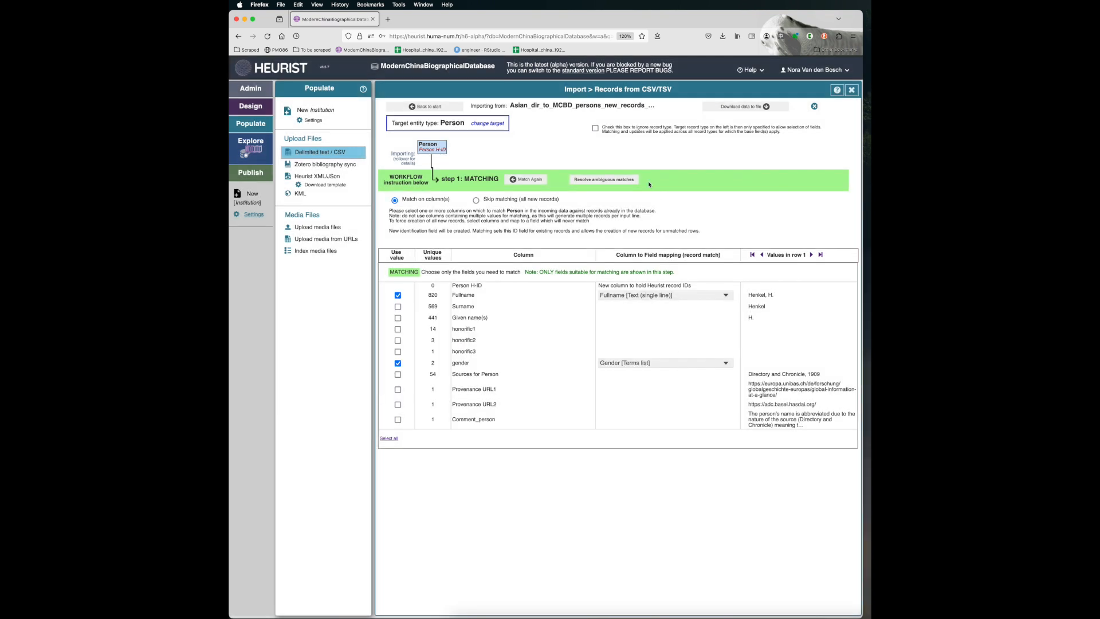
pyautogui.click(624, 180)
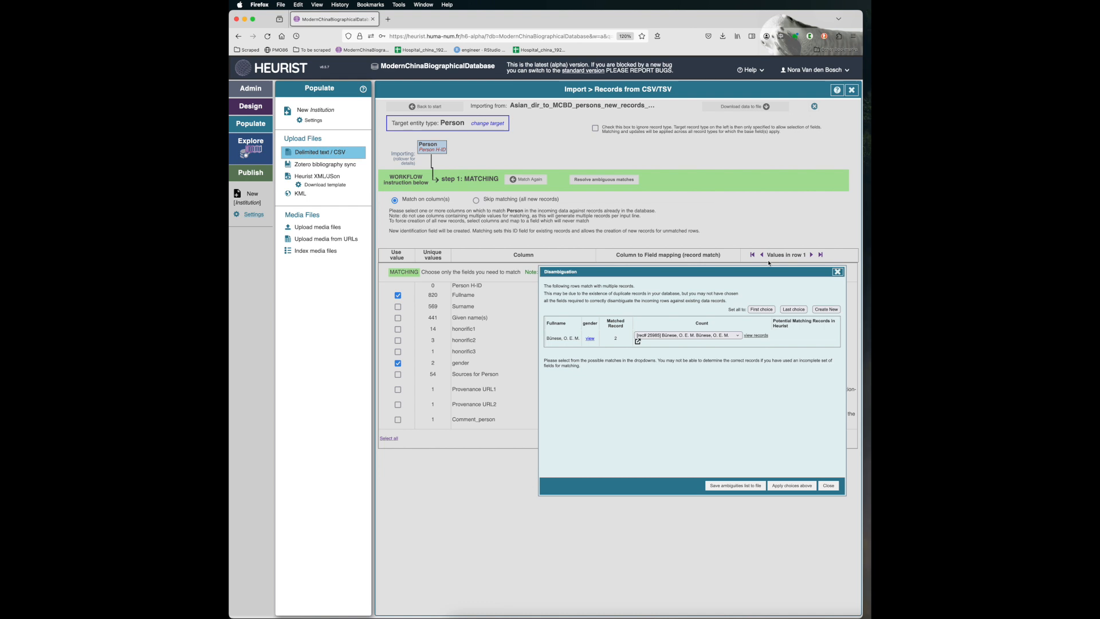
pyautogui.click(792, 486)
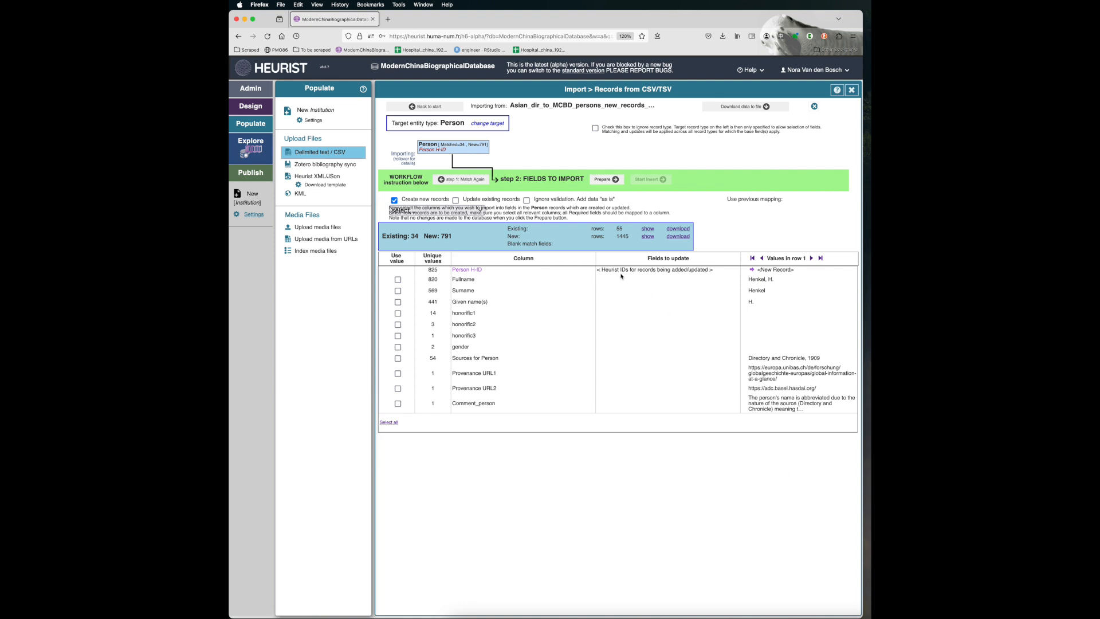
# - Include every column from Fullname through Comment_person in the fields to import for the new Person records
pyautogui.click(398, 279)
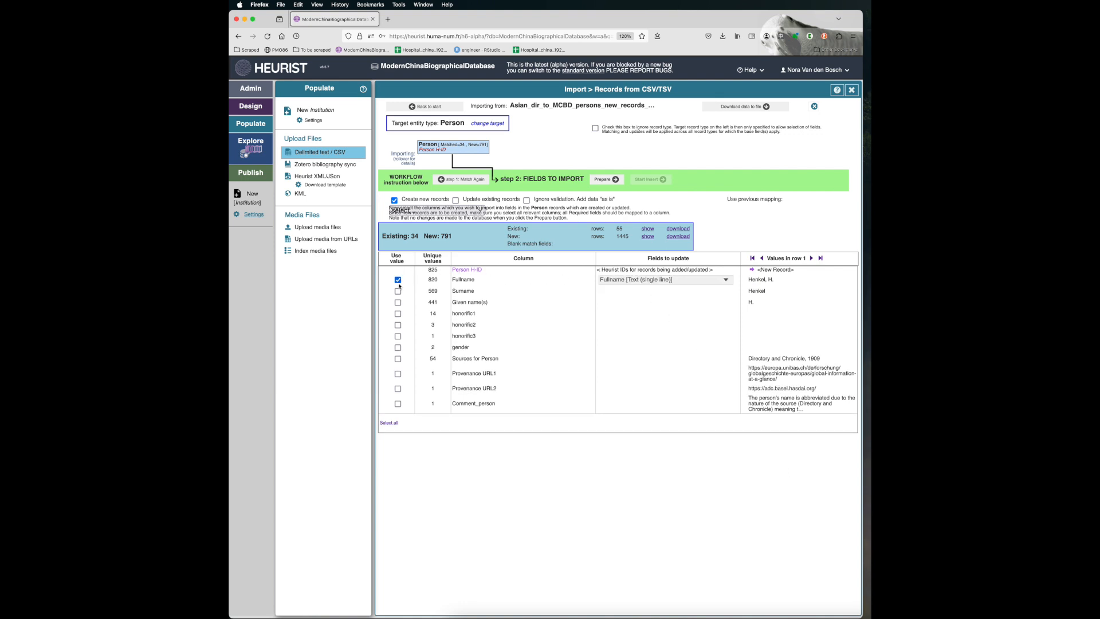
pyautogui.click(398, 291)
pyautogui.click(397, 302)
pyautogui.click(397, 314)
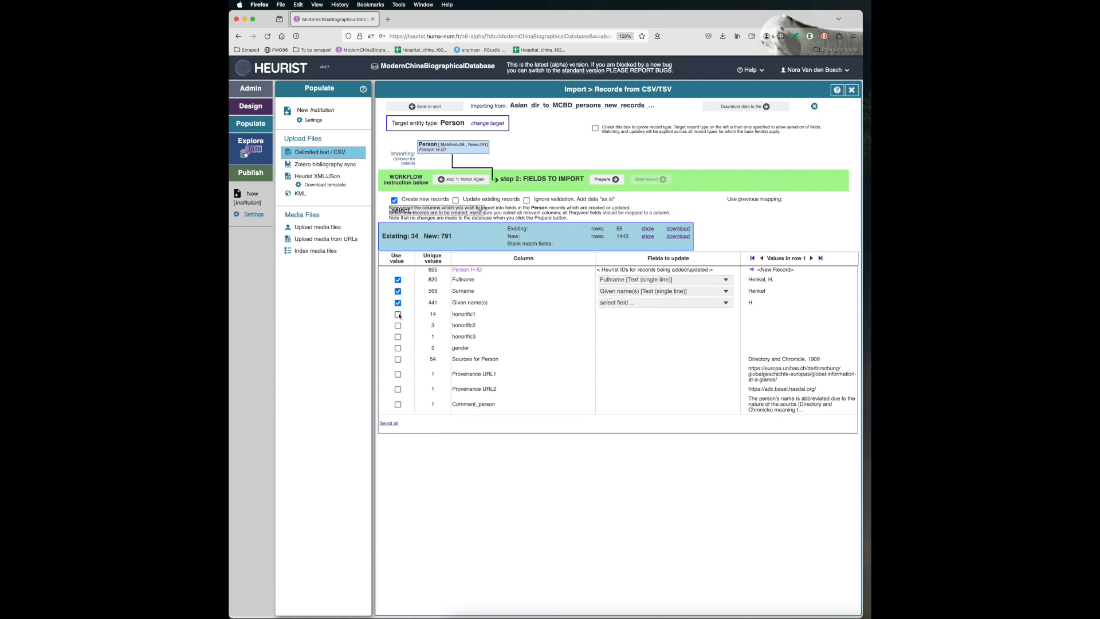
pyautogui.click(398, 326)
pyautogui.click(398, 337)
pyautogui.click(397, 349)
pyautogui.click(398, 360)
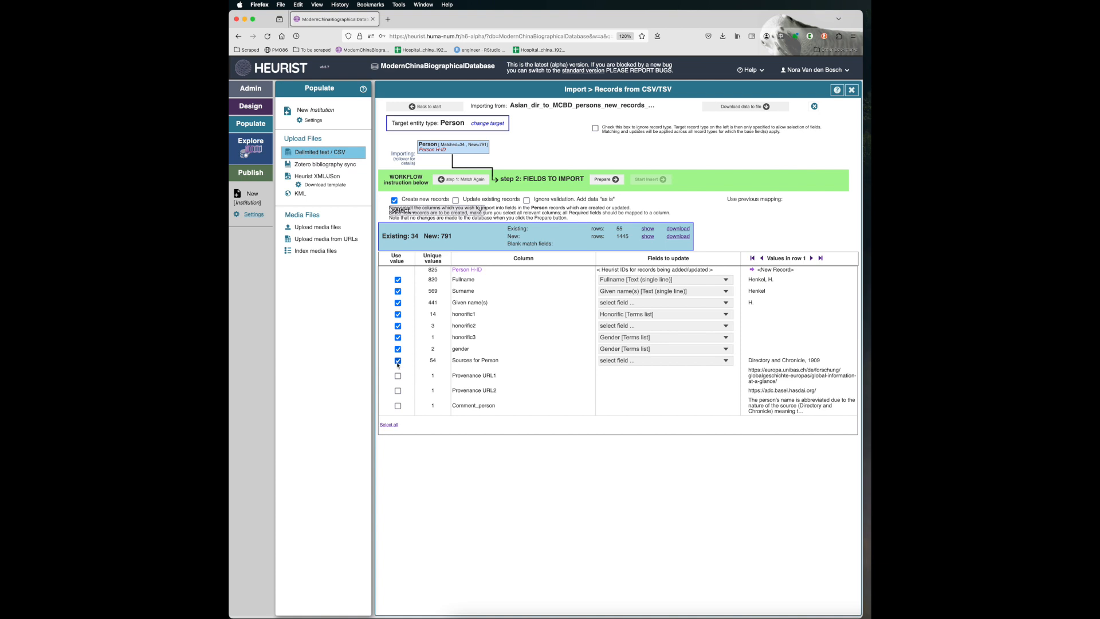
pyautogui.click(397, 376)
pyautogui.click(397, 390)
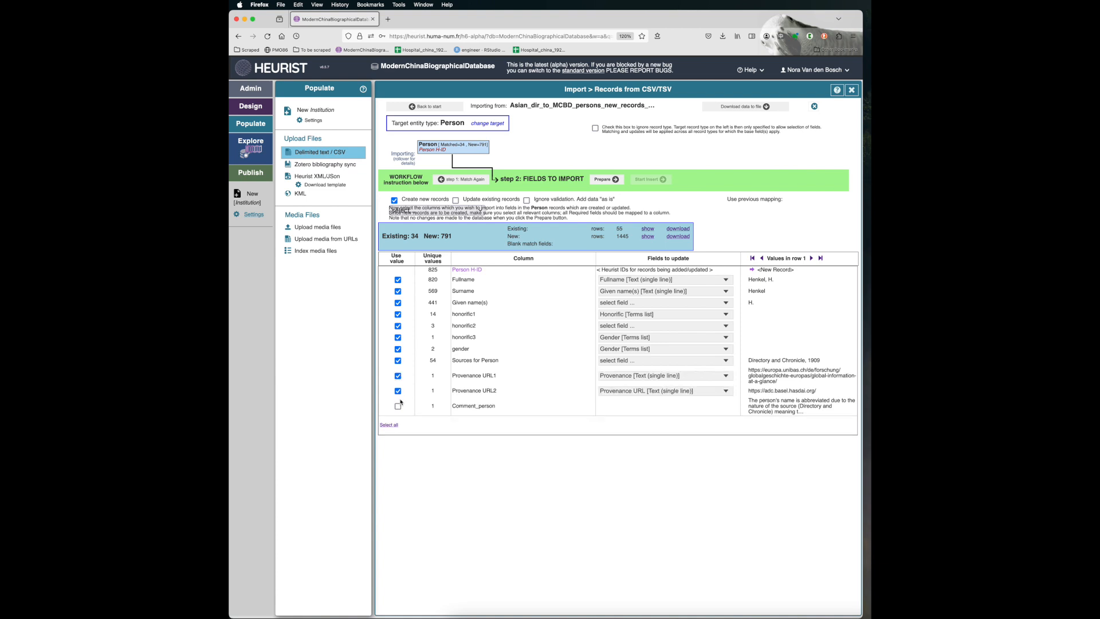
pyautogui.click(398, 406)
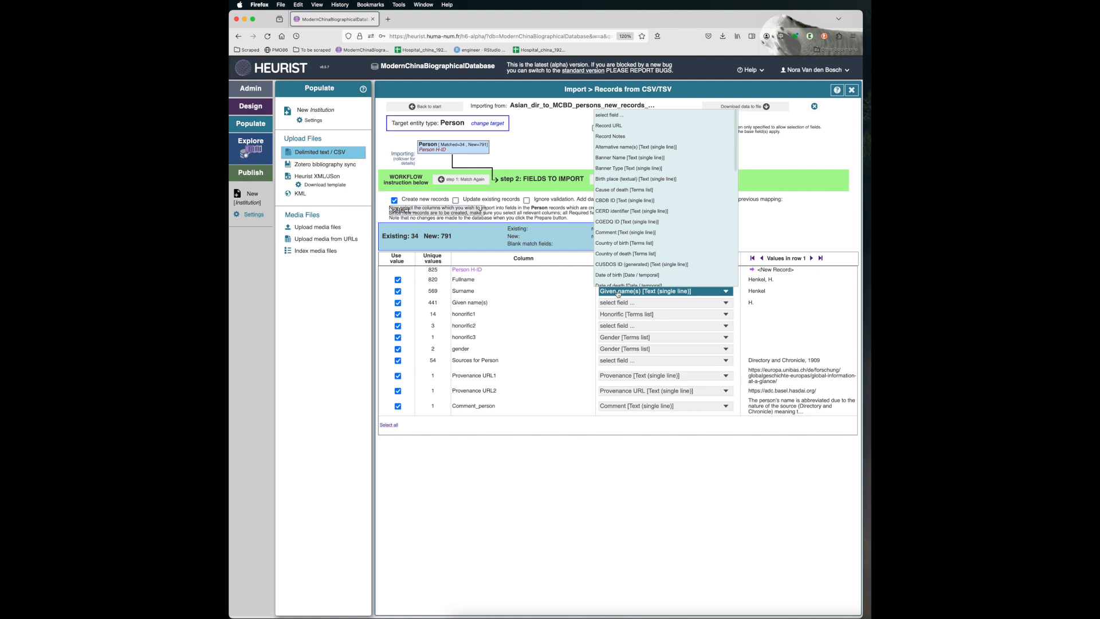
# - Map the Surname column to the Surname field and the Given name(s) column to the Given name(s) field
pyautogui.write('sur')
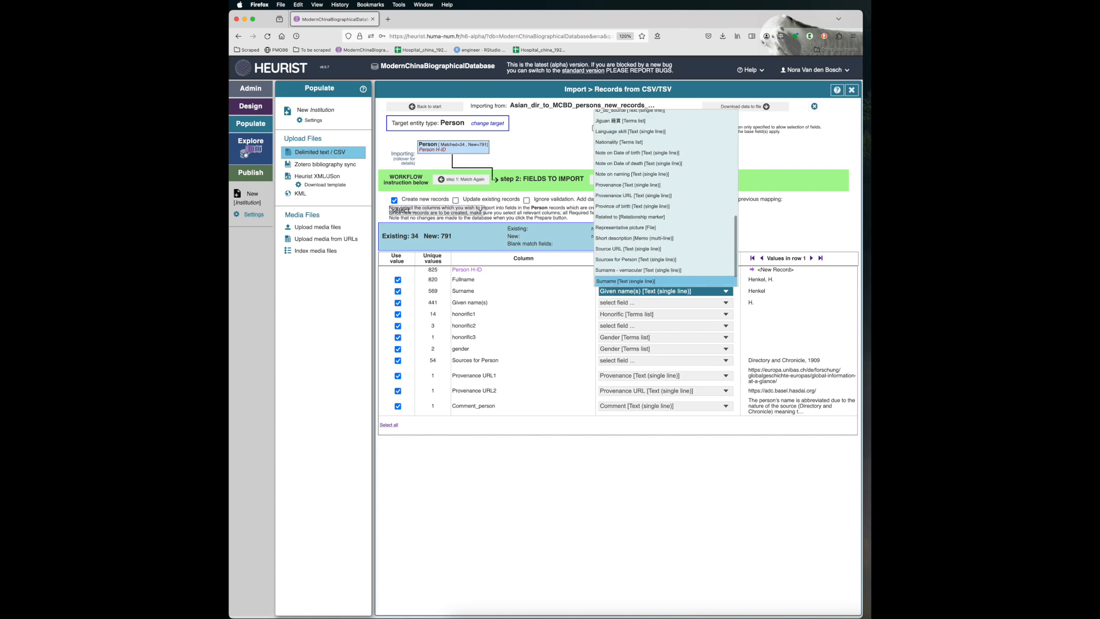
pyautogui.press('Return')
pyautogui.click(616, 304)
pyautogui.write('giv')
pyautogui.press('Down')
pyautogui.press('Return')
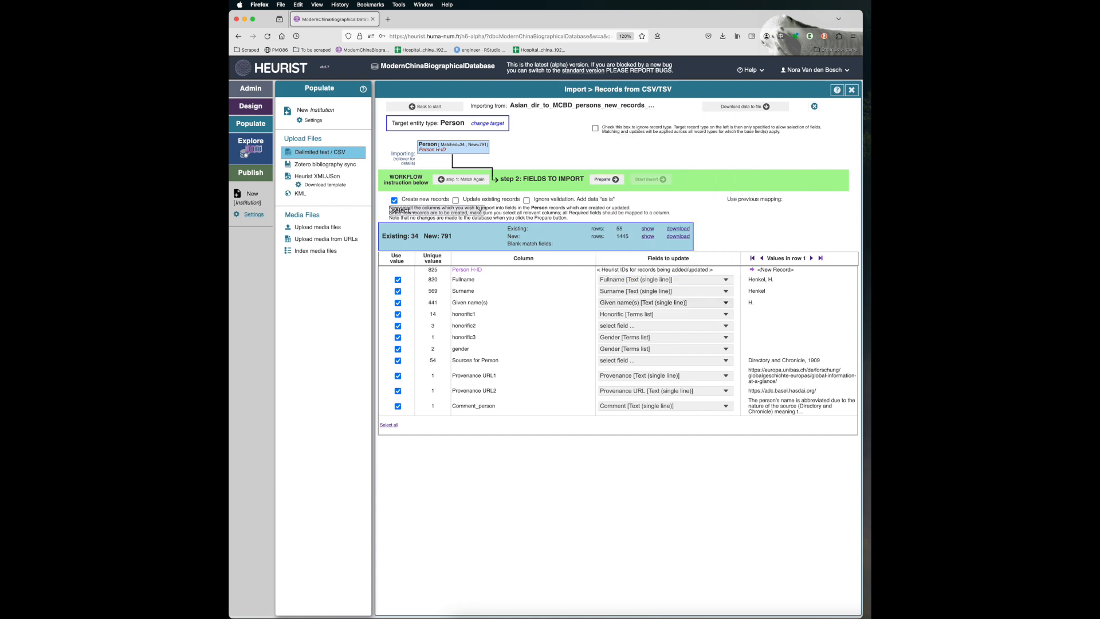
# - Map both the honorific2 and honorific3 columns to the Honorific terms list field
pyautogui.click(610, 326)
pyautogui.write('hon')
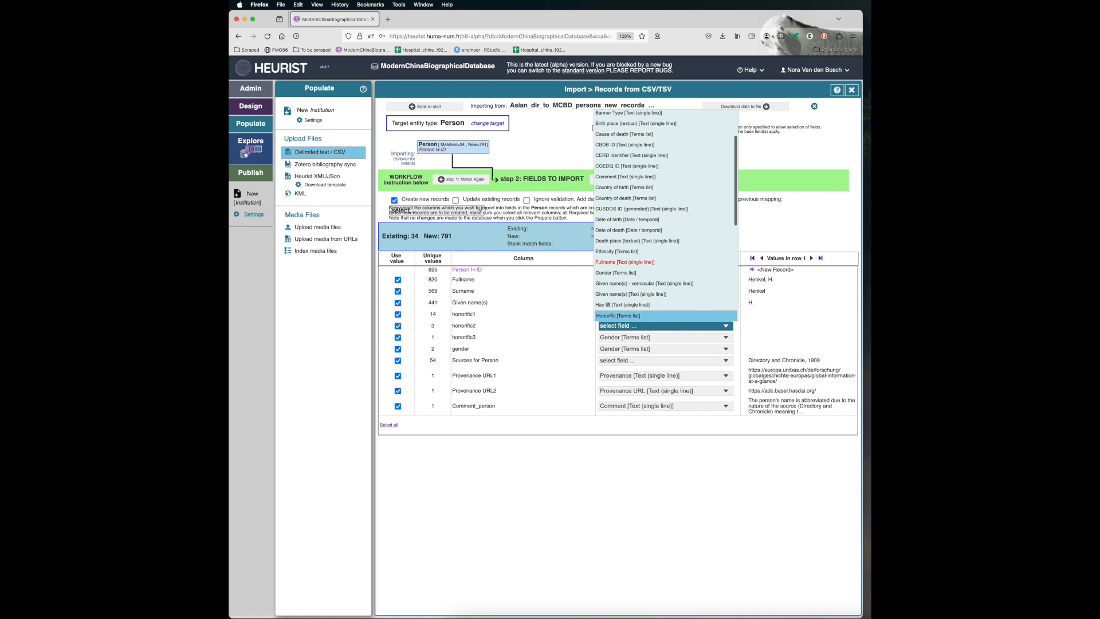
pyautogui.press('Return')
pyautogui.click(609, 338)
pyautogui.write('hon')
pyautogui.press('Return')
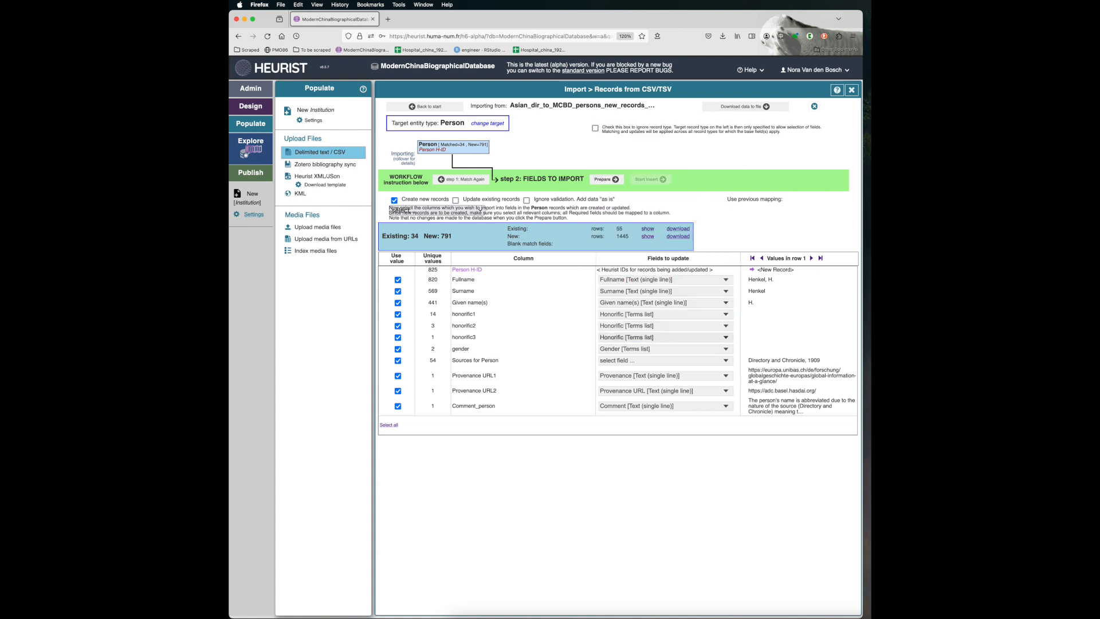
# - Map Sources for Person to its matching field and Provenance URL1 to Provenance URL, and prepare the records for import
pyautogui.click(614, 361)
pyautogui.write('so')
pyautogui.press('Down')
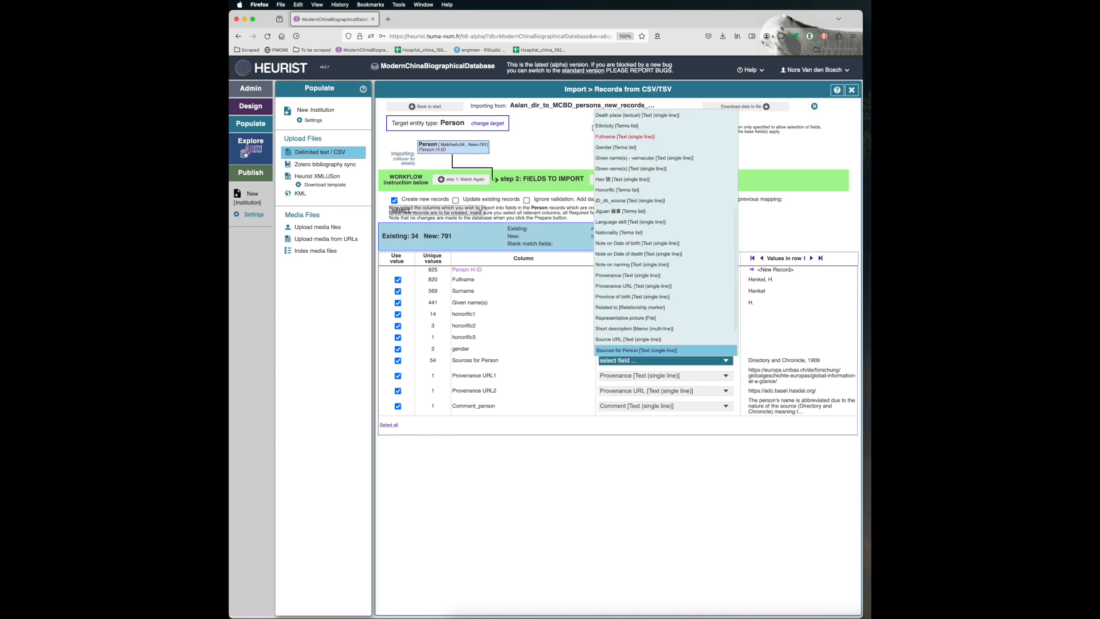
pyautogui.press('Return')
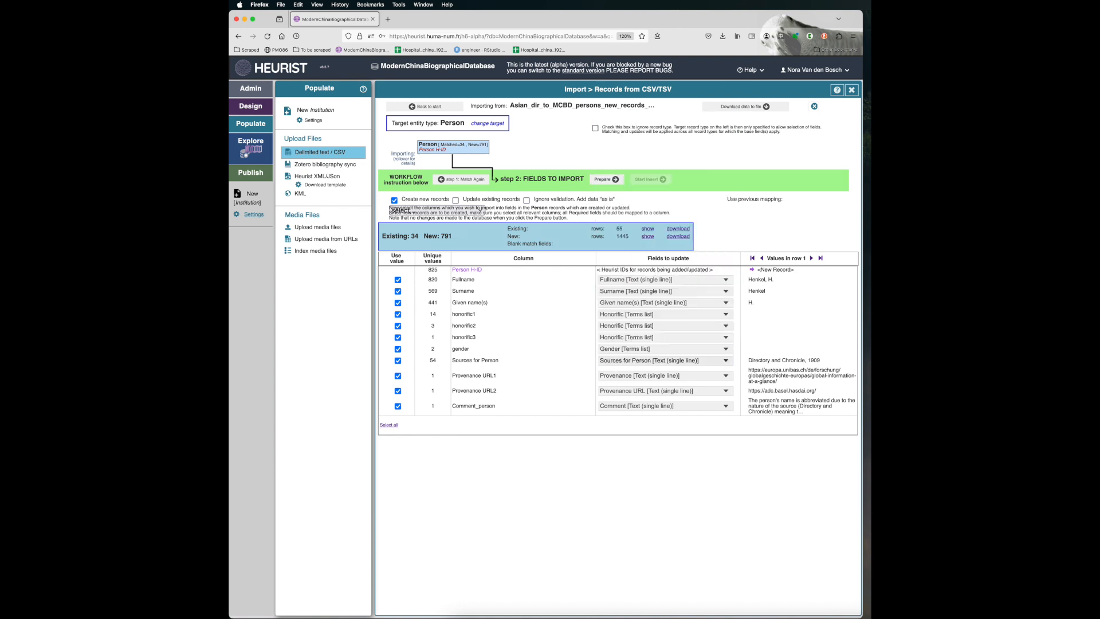
pyautogui.click(611, 373)
pyautogui.press('Down')
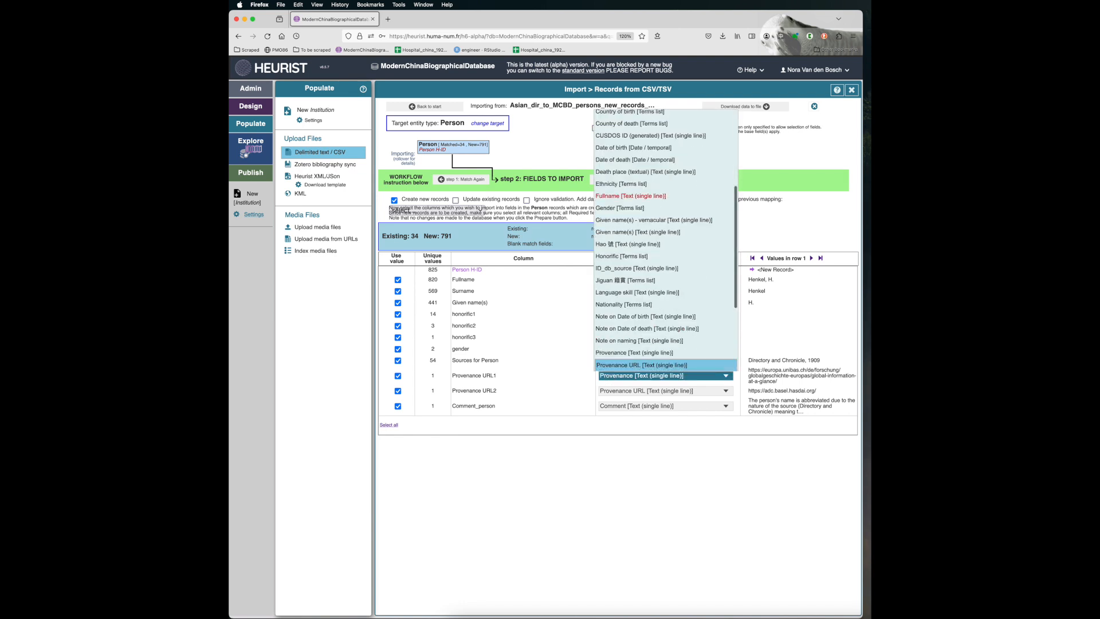
pyautogui.press('Return')
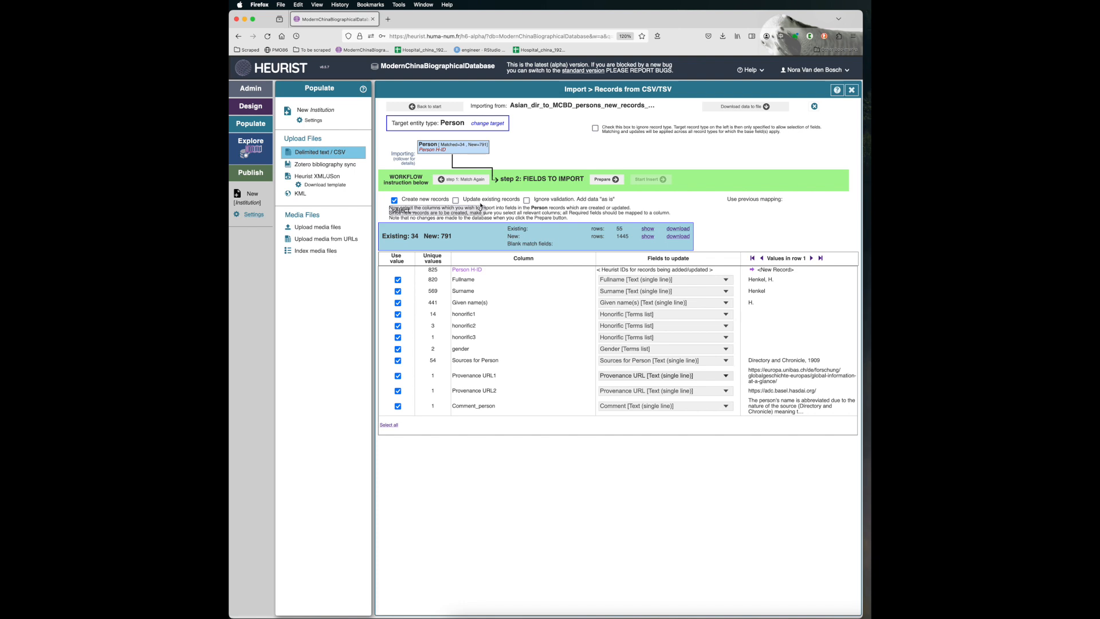
pyautogui.click(601, 183)
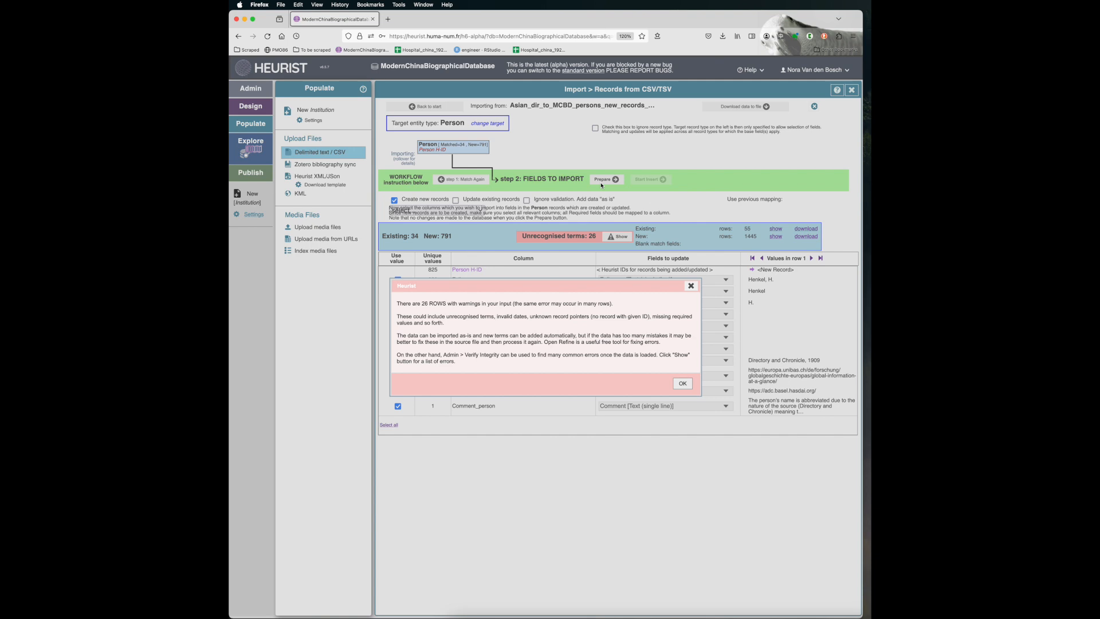
# - Dismiss the warning and review the list of records with unrecognised honorific1 terms
pyautogui.click(683, 383)
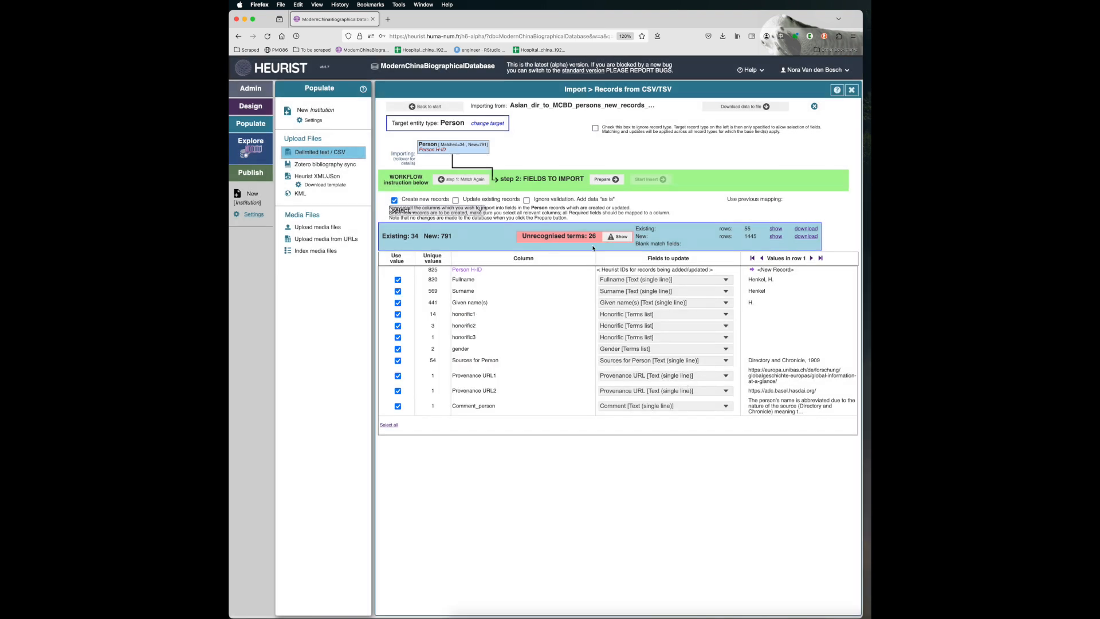
pyautogui.click(620, 237)
pyautogui.scroll(-2, 576, 344)
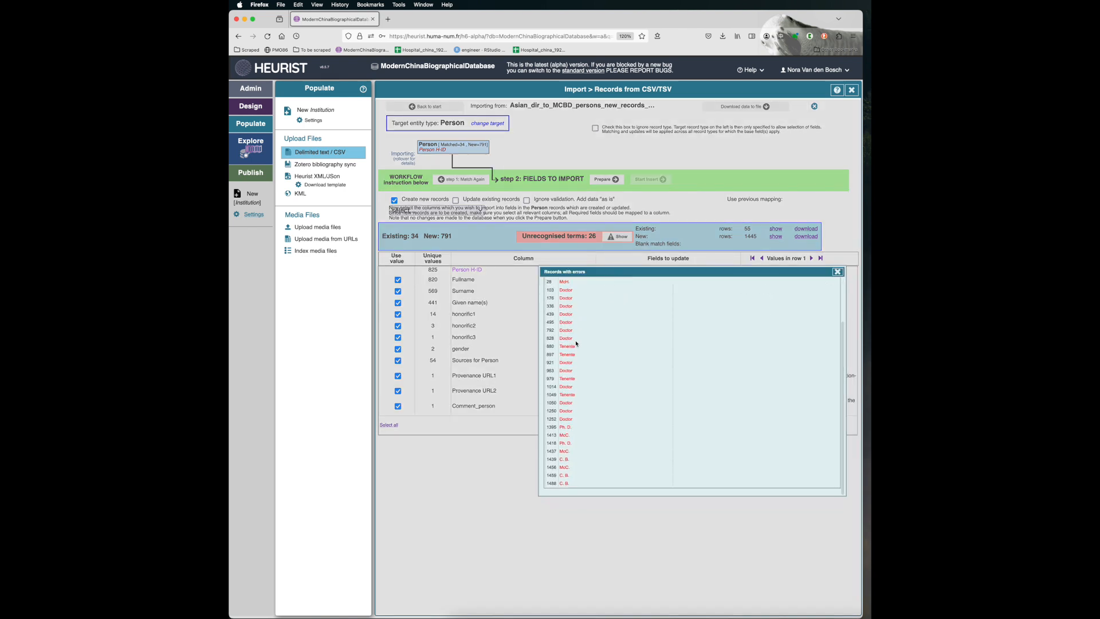
pyautogui.scroll(2, 576, 344)
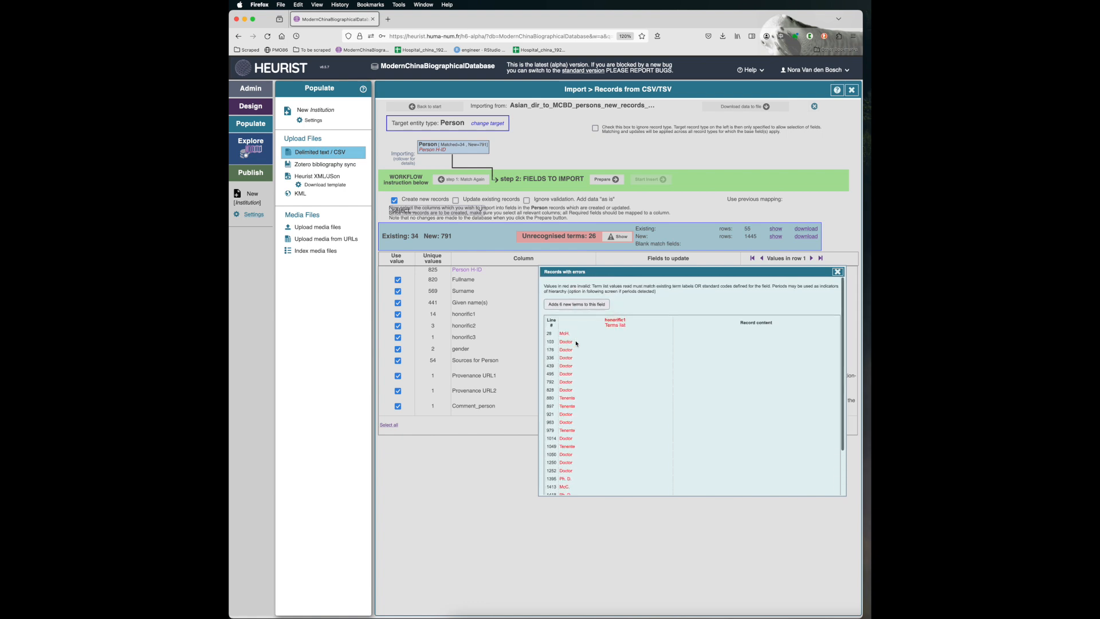
pyautogui.scroll(-2, 576, 343)
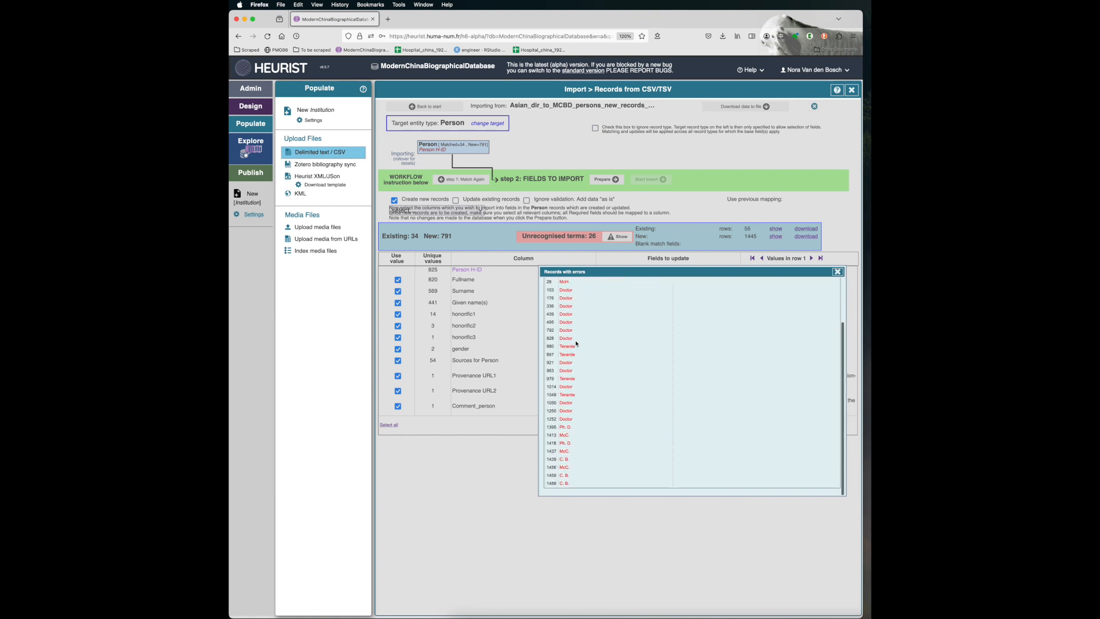
pyautogui.scroll(2, 577, 342)
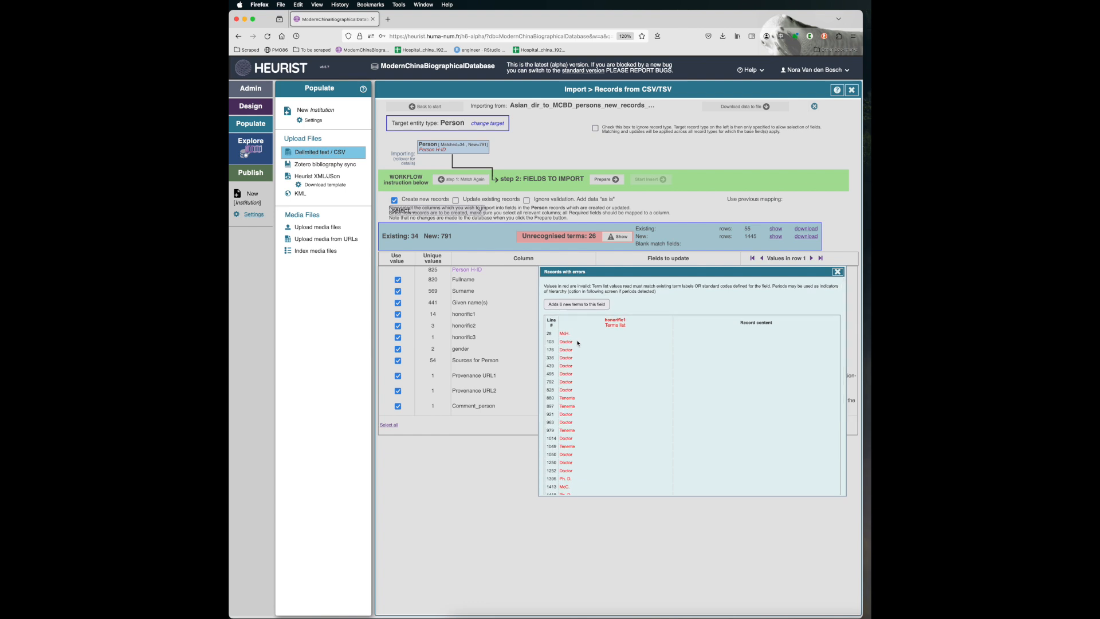
# - Add the unrecognised honorific1 terms to the Honorific vocabulary, treating periods as part of the terms
pyautogui.click(590, 306)
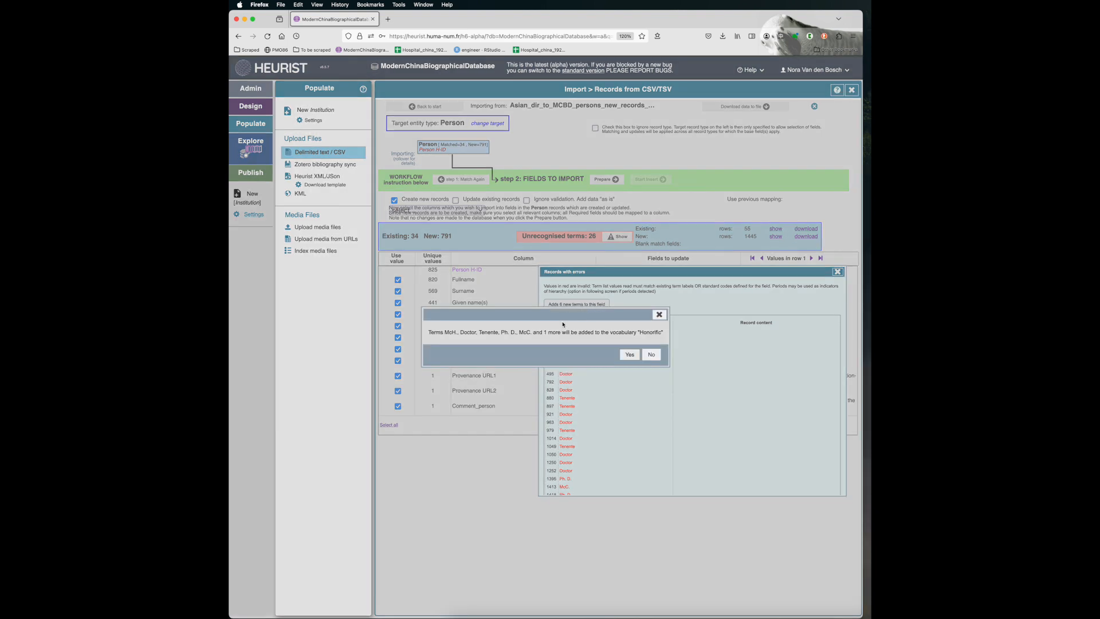
pyautogui.click(629, 355)
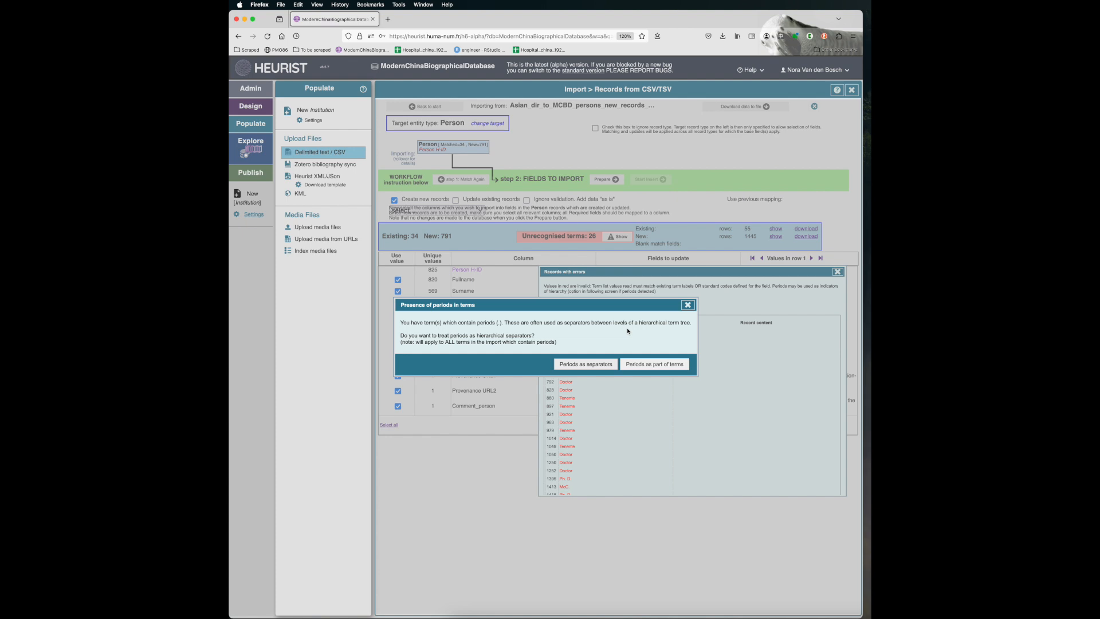
pyautogui.click(656, 364)
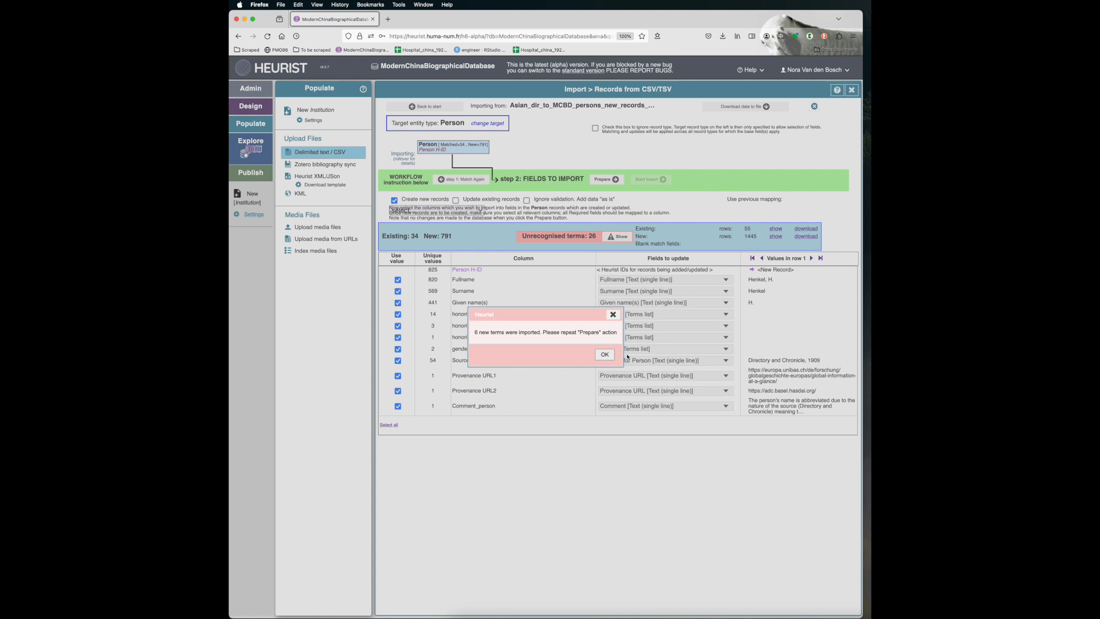
pyautogui.click(604, 354)
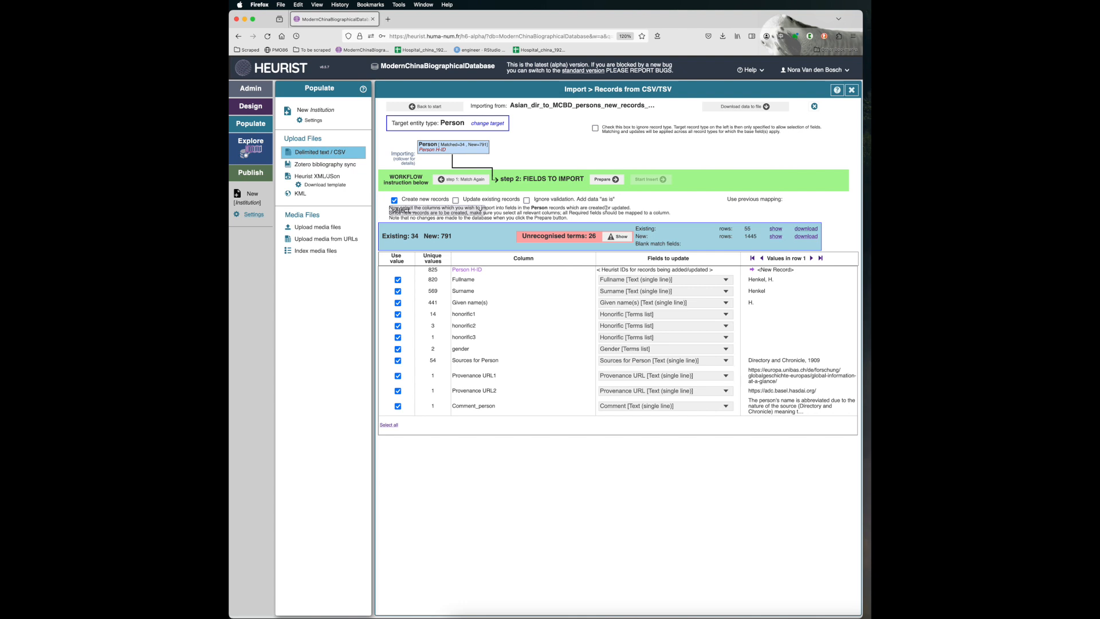
# - Prepare the import again, insert the new Person records into the database and close the import summary
pyautogui.click(603, 180)
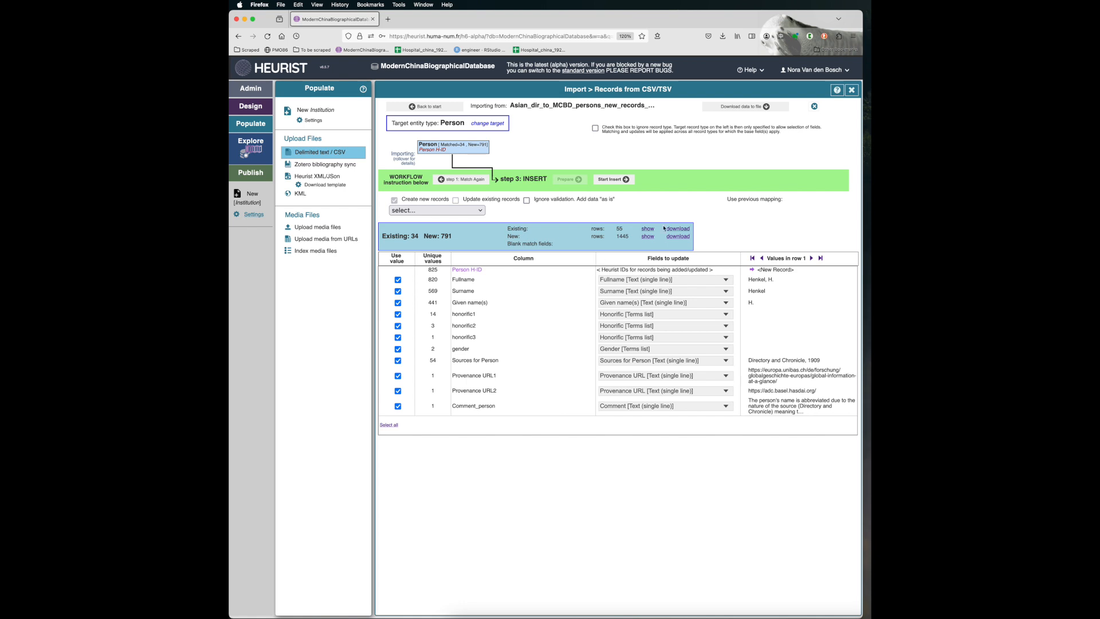
pyautogui.click(613, 179)
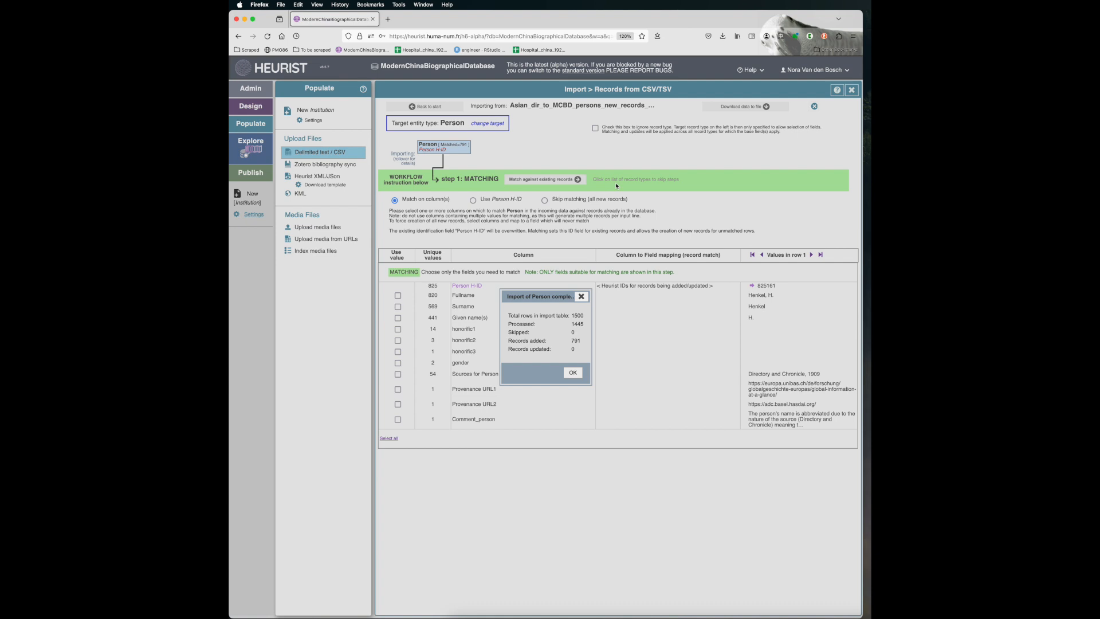
pyautogui.click(581, 375)
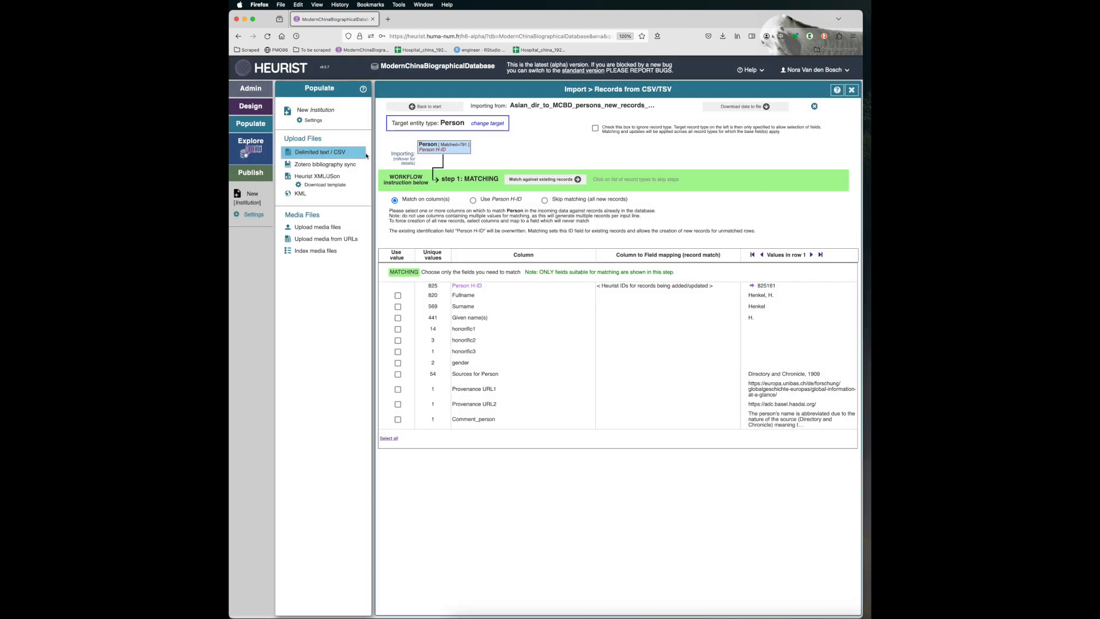
# - Explore the most recently changed records and view the details of the first two Person records listed
pyautogui.click(250, 144)
pyautogui.click(308, 141)
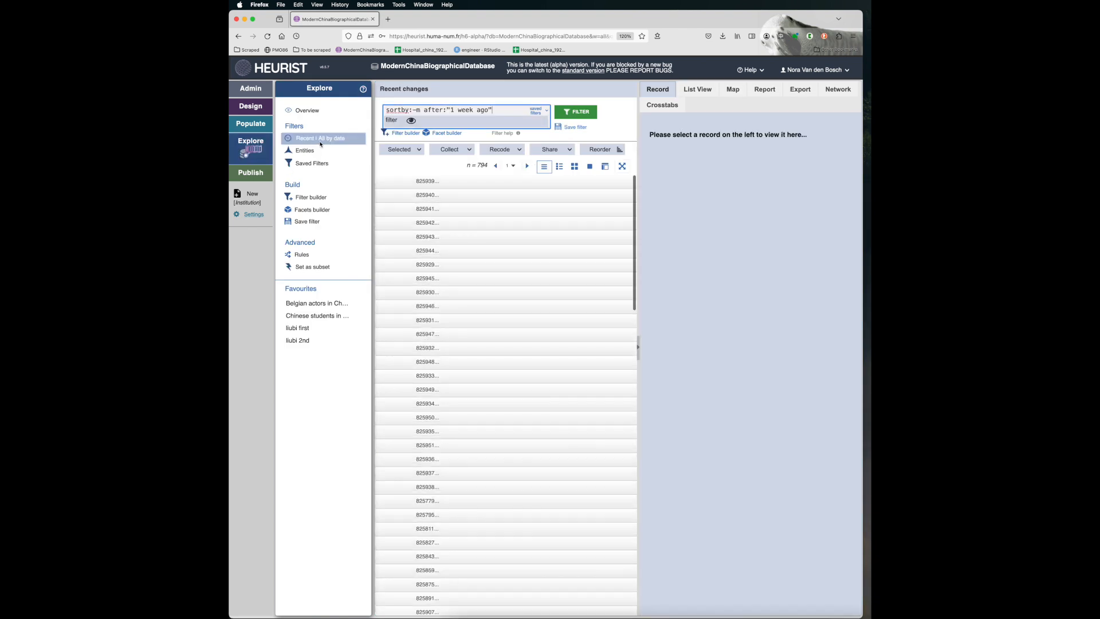
pyautogui.click(414, 181)
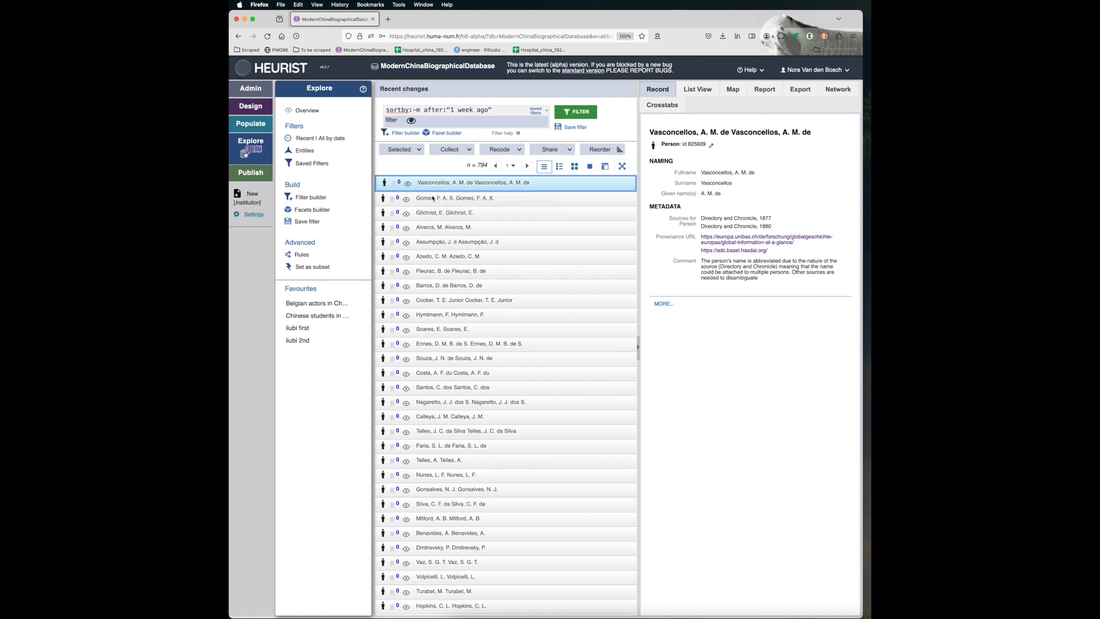
pyautogui.click(433, 199)
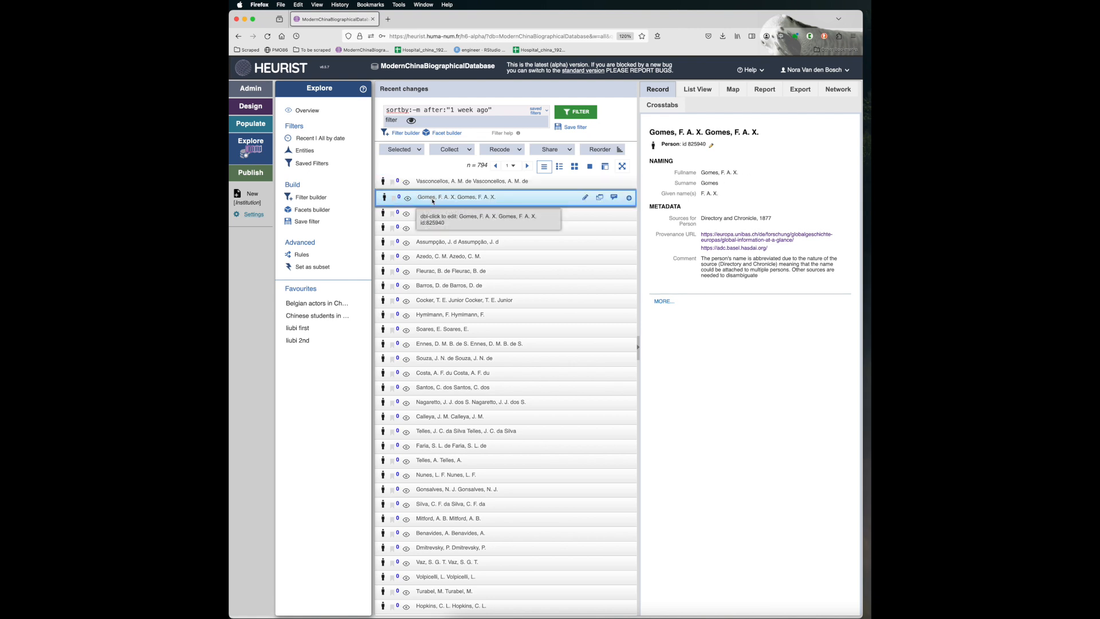